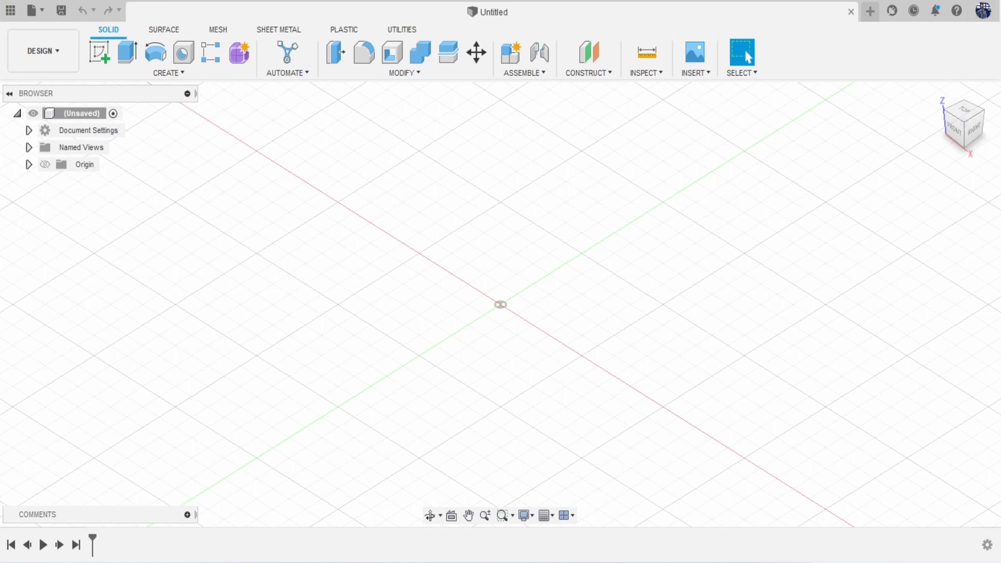
# Start a sketch on the horizontal origin plane and draw a 30 mm diameter circle centred on the origin
pyautogui.click(99, 52)
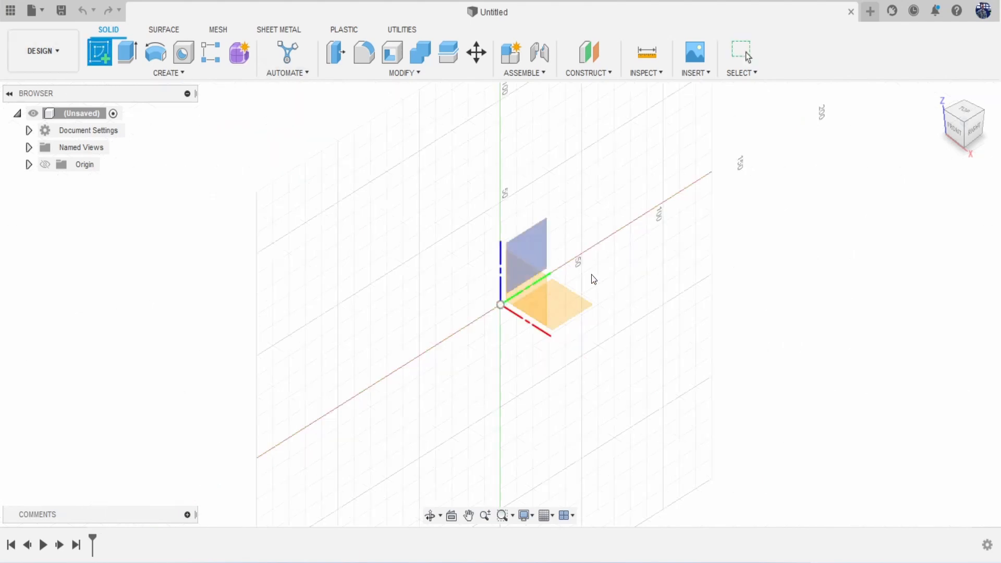
pyautogui.click(571, 308)
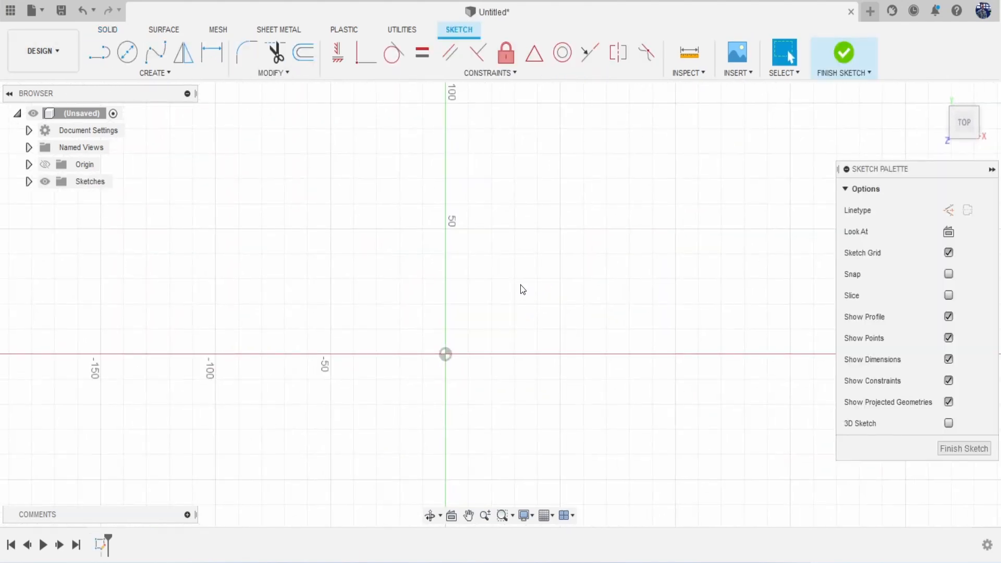
pyautogui.press('c')
pyautogui.click(445, 354)
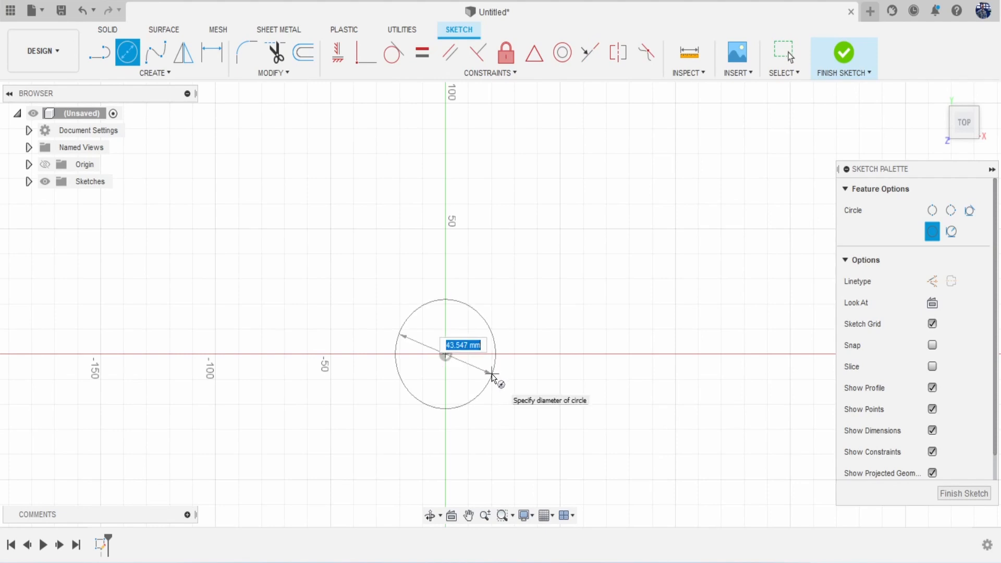
pyautogui.write('30')
pyautogui.press('Return')
pyautogui.press('Escape')
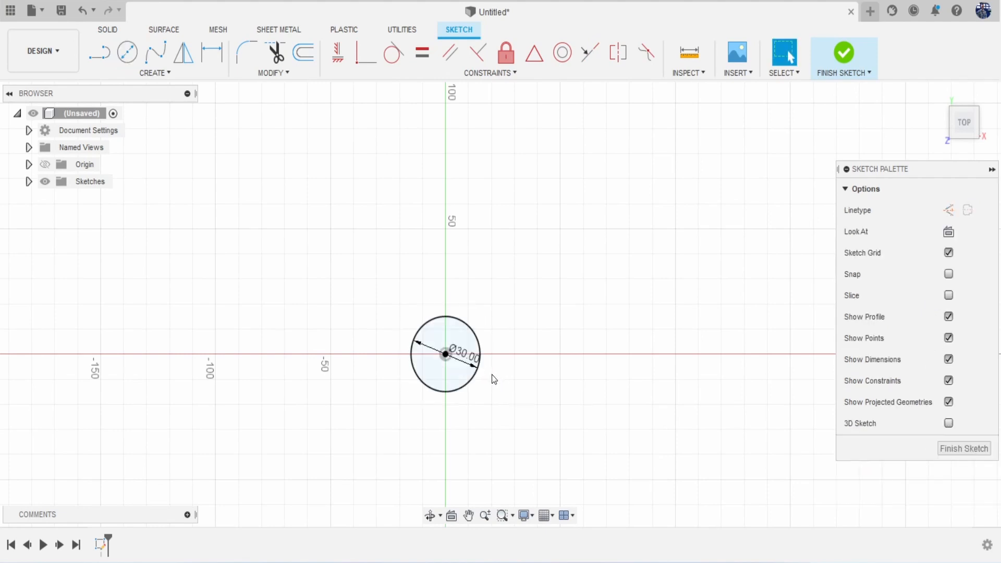
# Extrude the circle profile 50 mm to one side as a new body
pyautogui.press('e')
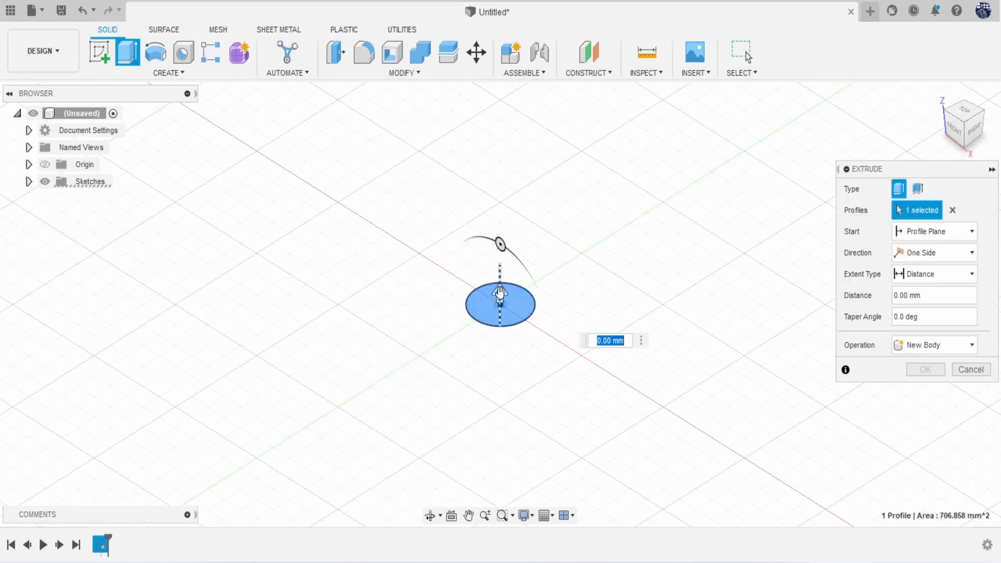
pyautogui.moveTo(500, 293); pyautogui.dragTo(500, 265)
pyautogui.write('5')
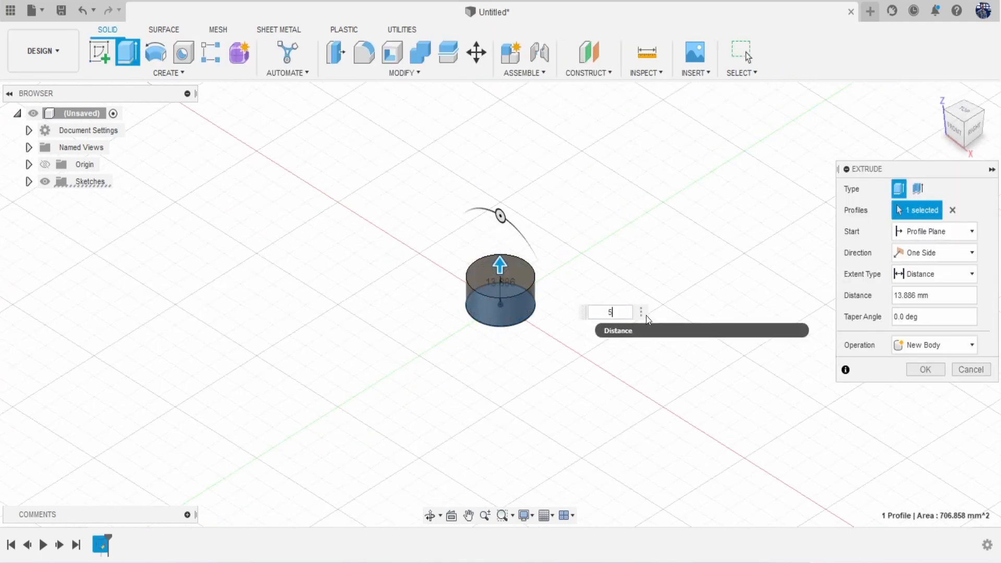
pyautogui.write('0')
pyautogui.press('Return')
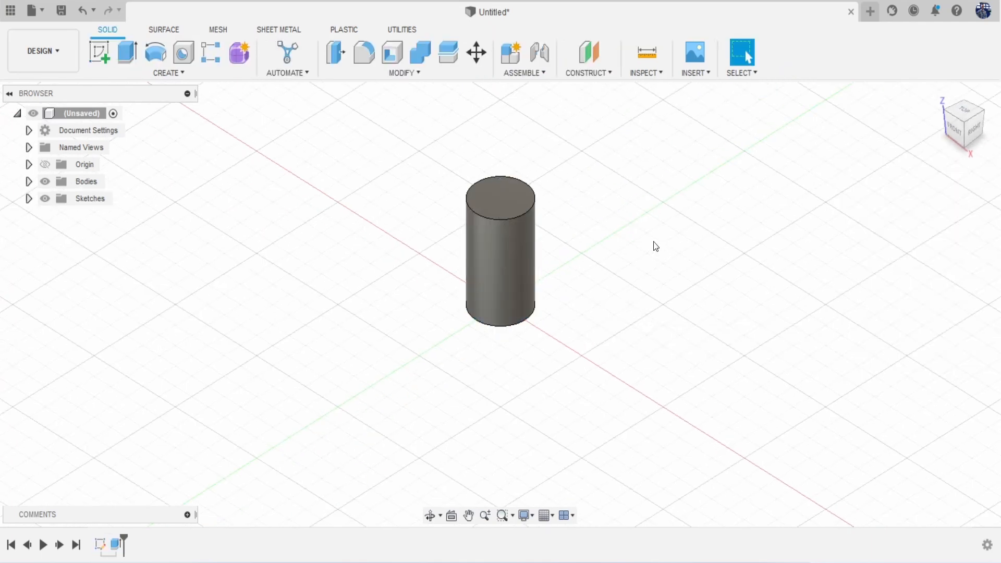
# Create a tangent construction plane on the cylinder's side face at an angle of 0 degrees
pyautogui.scroll(3, 524, 245)
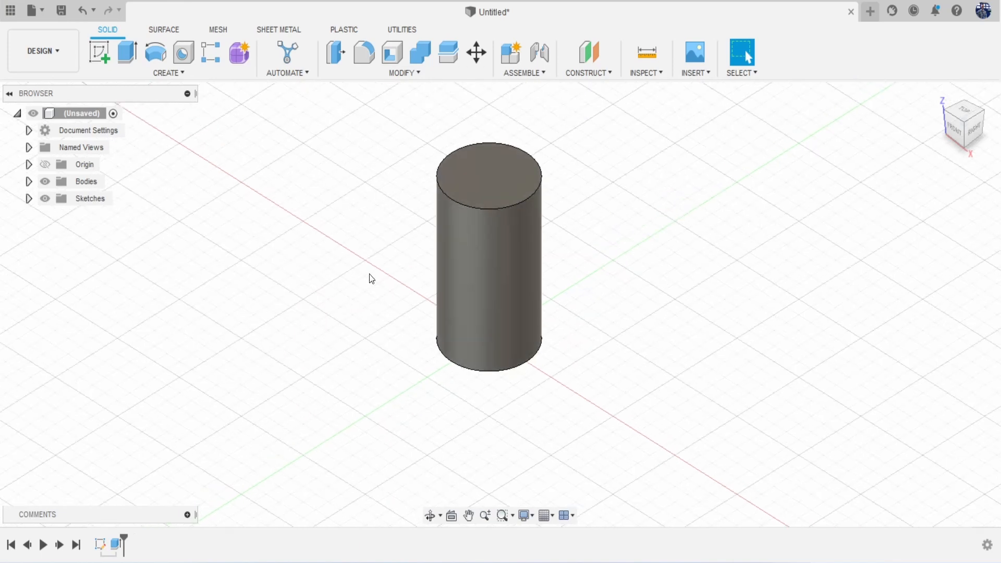
pyautogui.click(91, 50)
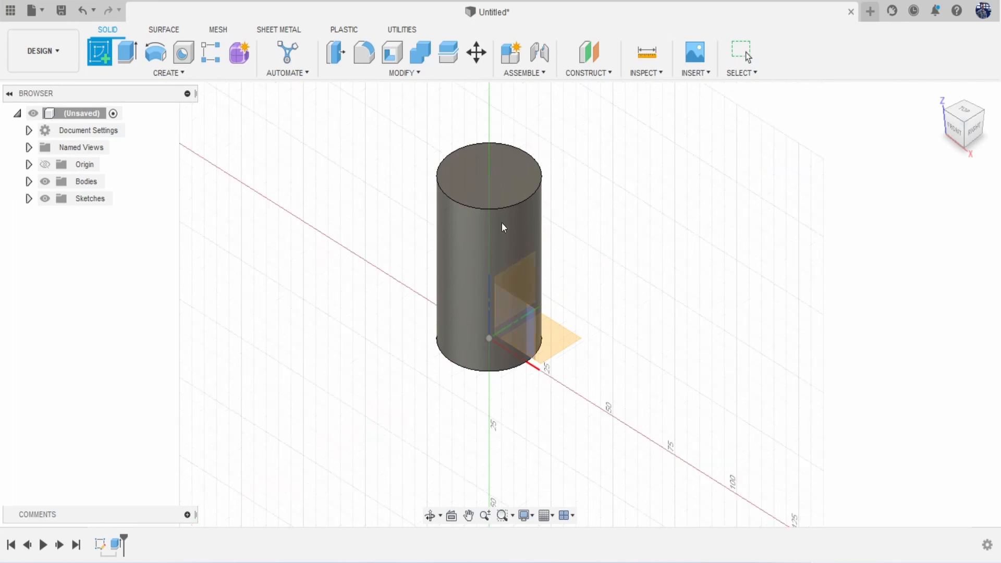
pyautogui.click(590, 74)
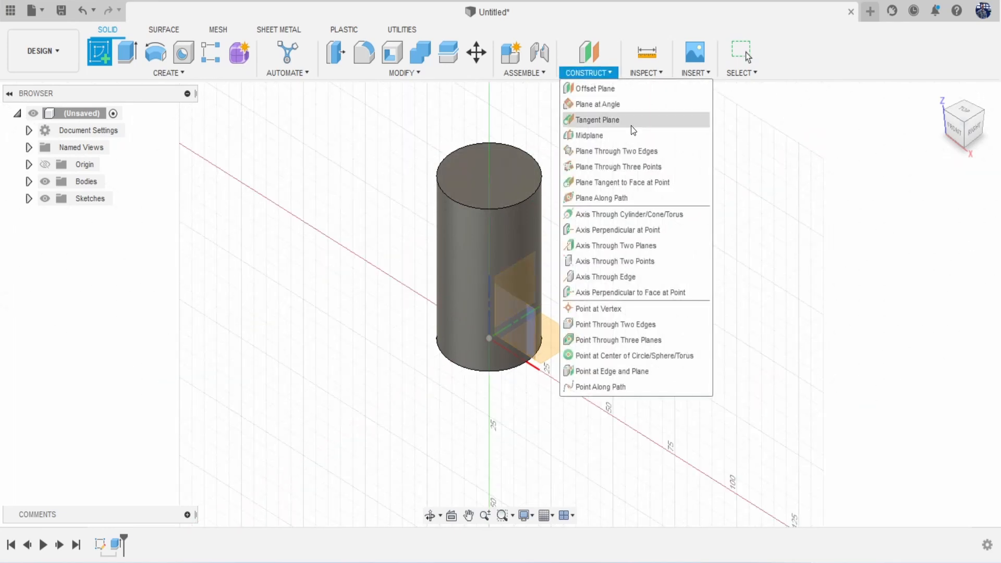
pyautogui.click(612, 121)
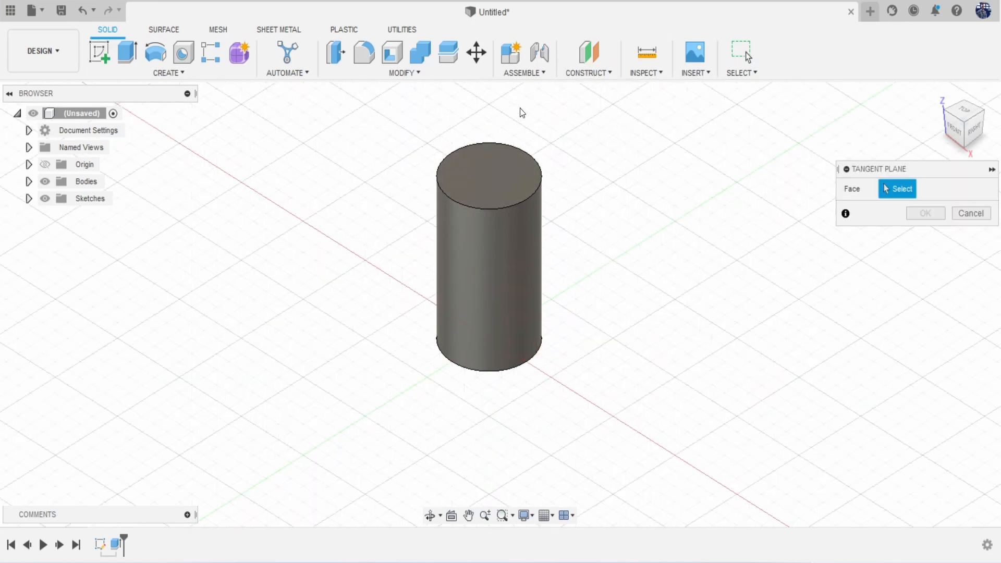
pyautogui.click(461, 258)
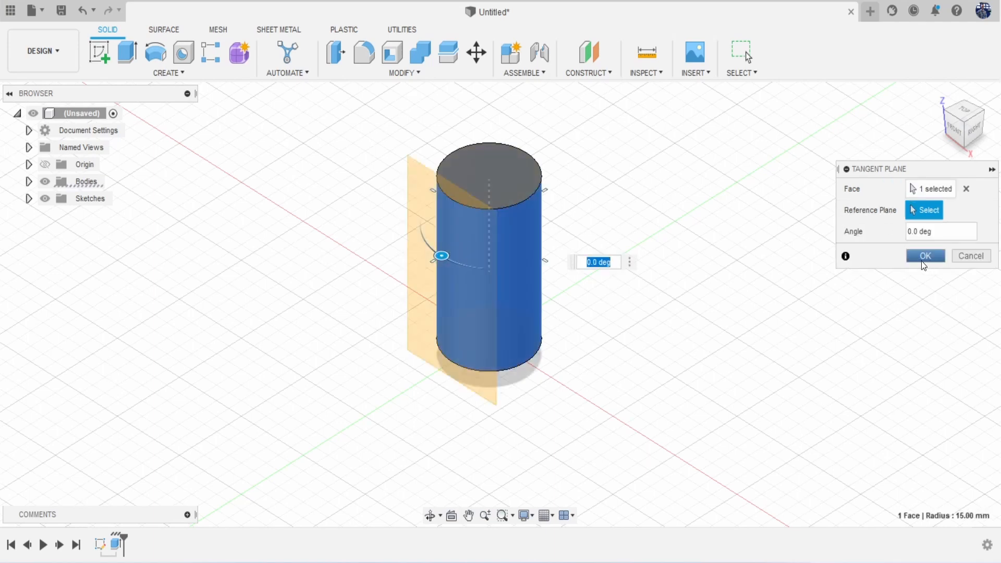
pyautogui.click(923, 256)
# Start a sketch on the tangent plane and project the cylinder body's outline into it, using the body selection filter
pyautogui.moveTo(949, 133)
pyautogui.mouseDown()
pyautogui.moveTo(968, 183)
pyautogui.moveTo(964, 166)
pyautogui.mouseUp()
pyautogui.keyDown('shift'); pyautogui.moveTo(514, 245); pyautogui.dragTo(539, 130, button='middle'); pyautogui.keyUp('shift')
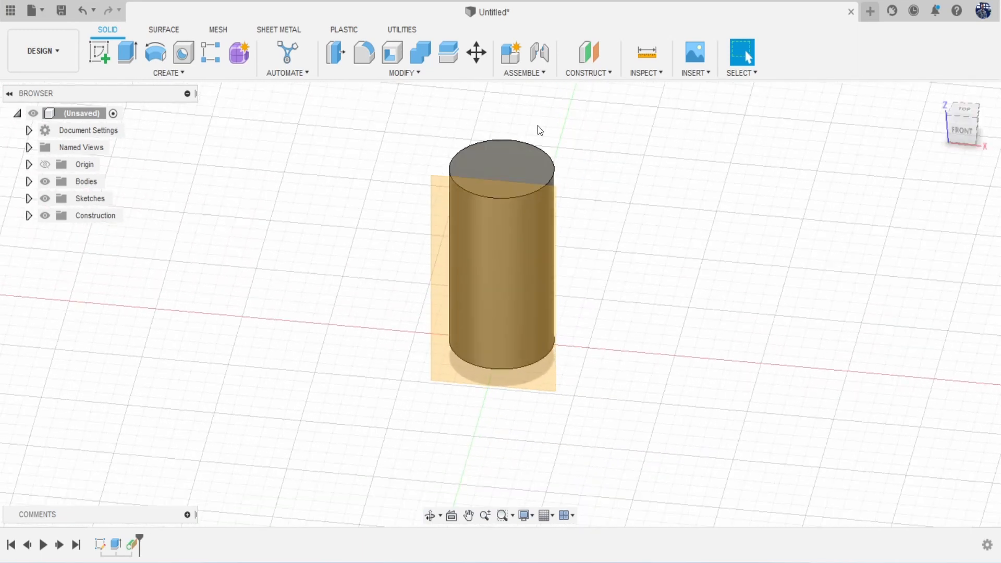
pyautogui.click(106, 53)
pyautogui.click(503, 282)
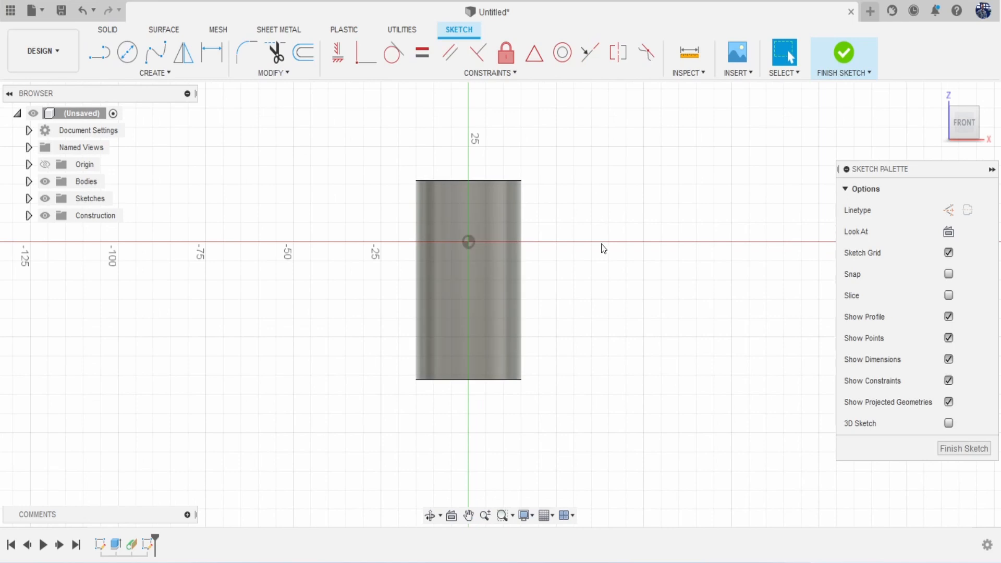
pyautogui.press('p')
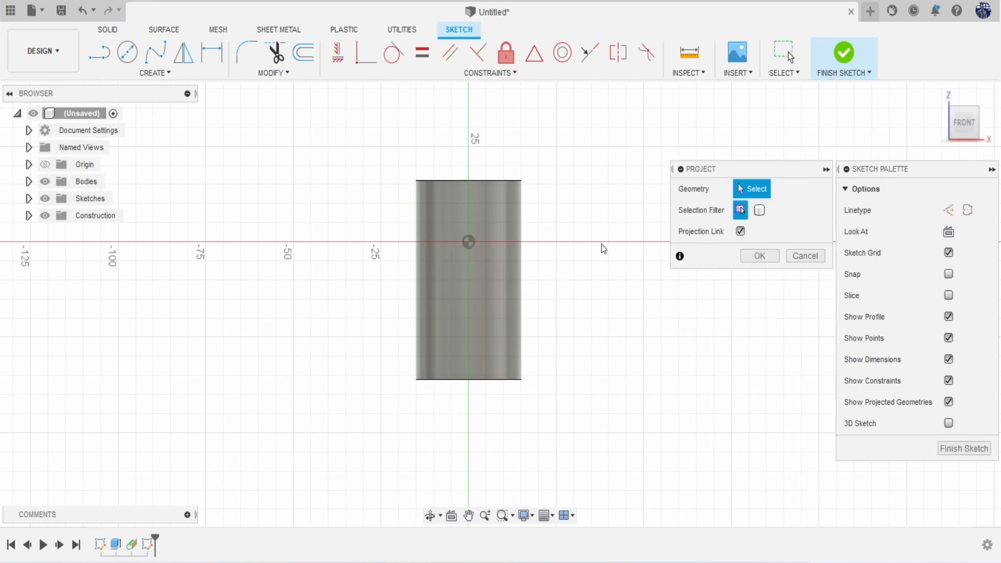
pyautogui.click(759, 210)
pyautogui.click(488, 240)
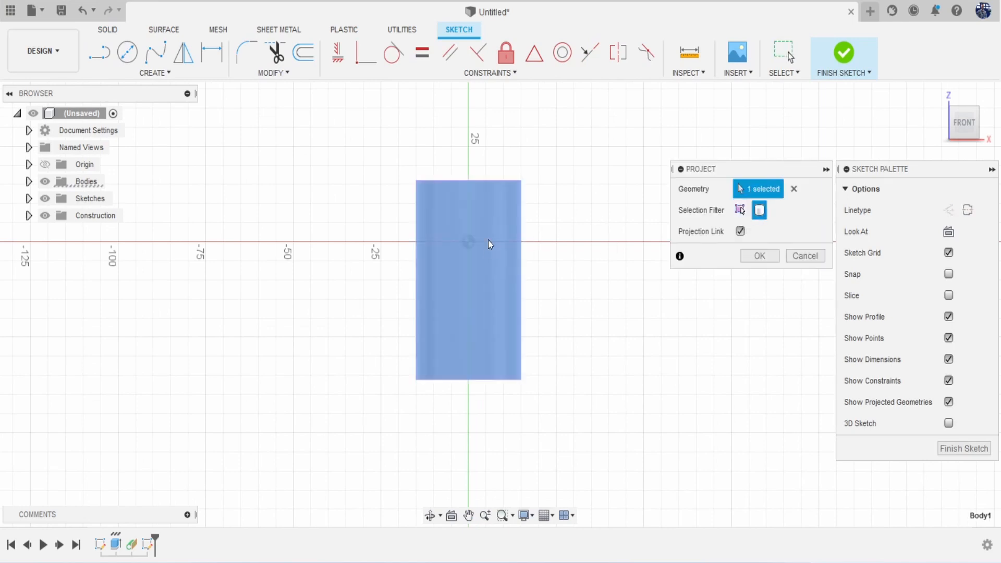
pyautogui.click(766, 254)
# Check the slot in the browser's exercise 1154 drawing and sketch a diagonal centre-to-centre slot across the cylinder, about 38 mm between centres
pyautogui.click(975, 109)
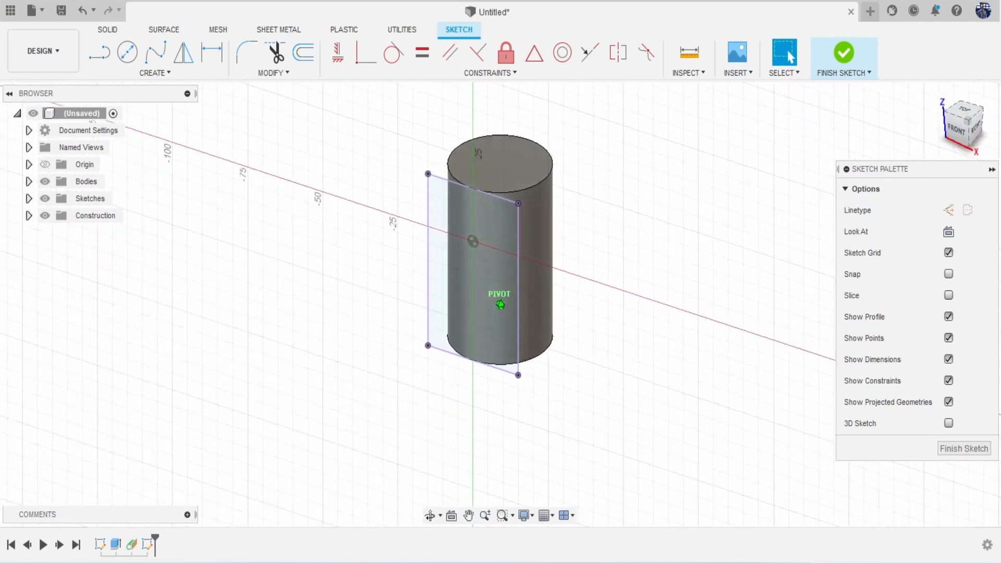
pyautogui.keyDown('shift'); pyautogui.moveTo(514, 221); pyautogui.dragTo(502, 229, button='middle'); pyautogui.keyUp('shift')
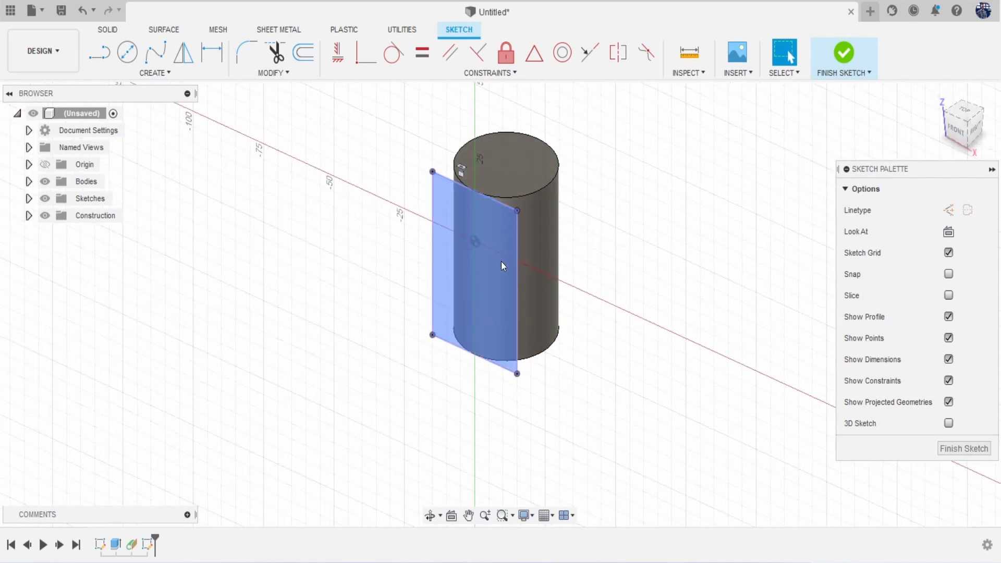
pyautogui.click(955, 129)
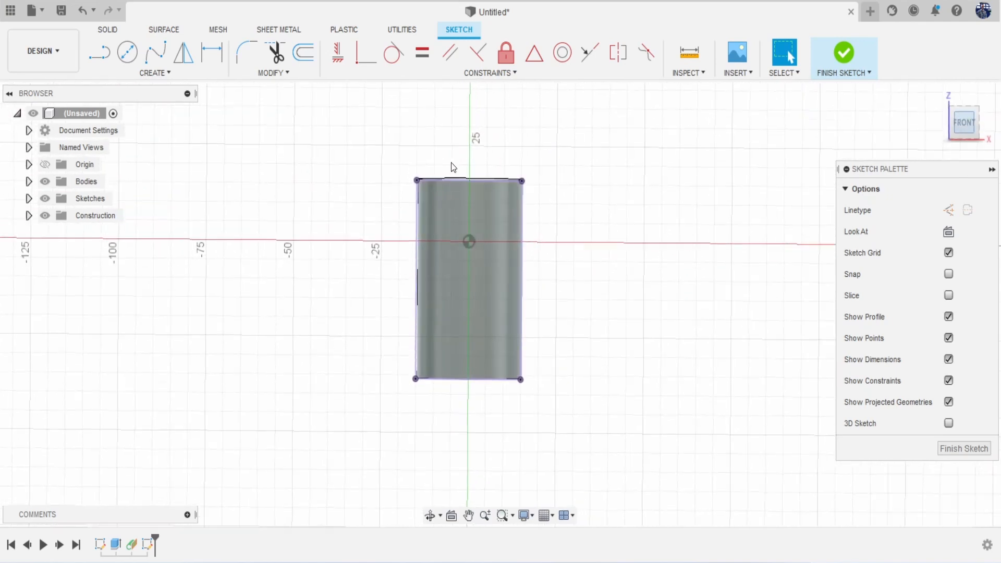
pyautogui.moveTo(1000, 58)
pyautogui.mouseDown()
pyautogui.moveTo(568, 38)
pyautogui.moveTo(550, 25)
pyautogui.mouseUp()
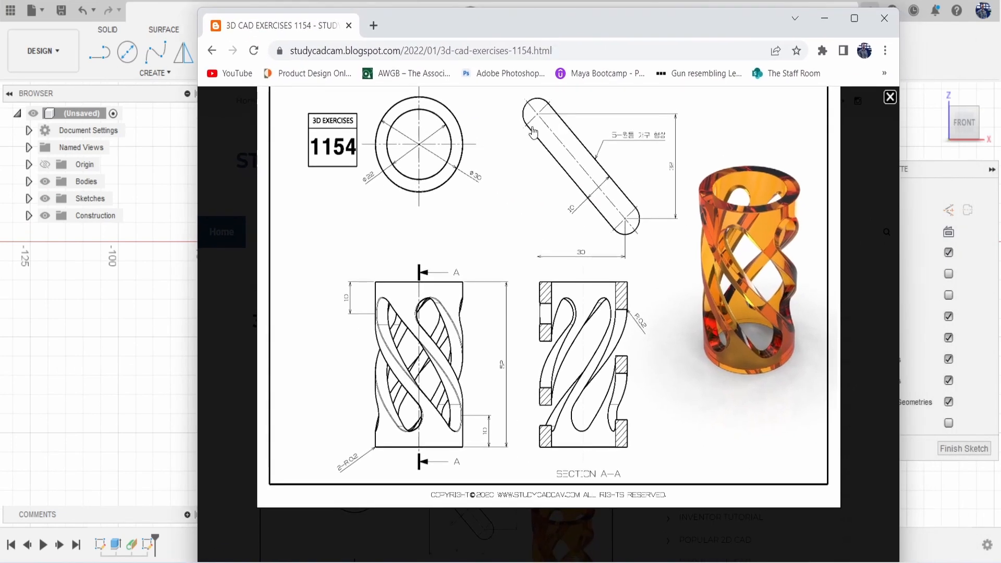
pyautogui.moveTo(633, 27); pyautogui.dragTo(1000, 57)
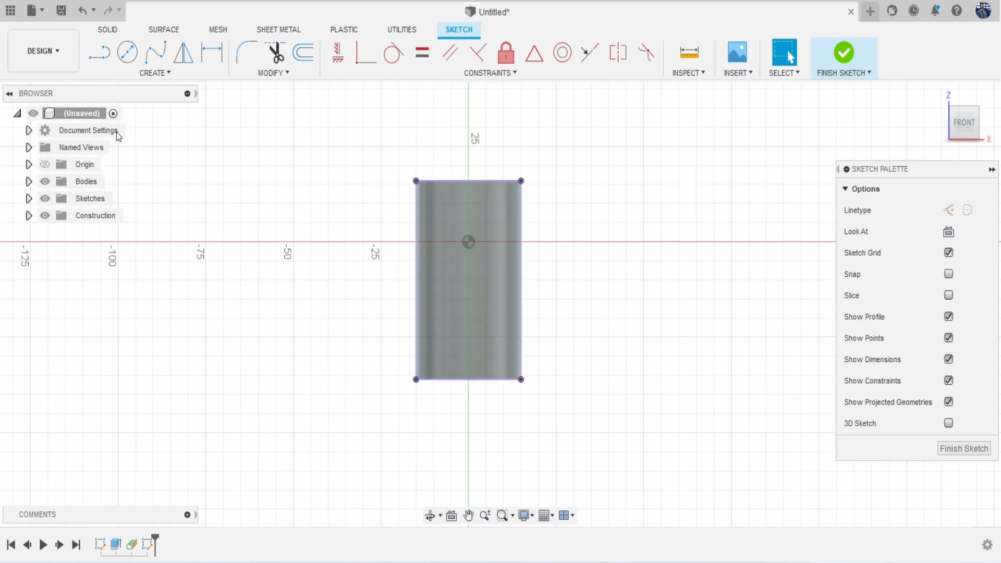
pyautogui.click(128, 72)
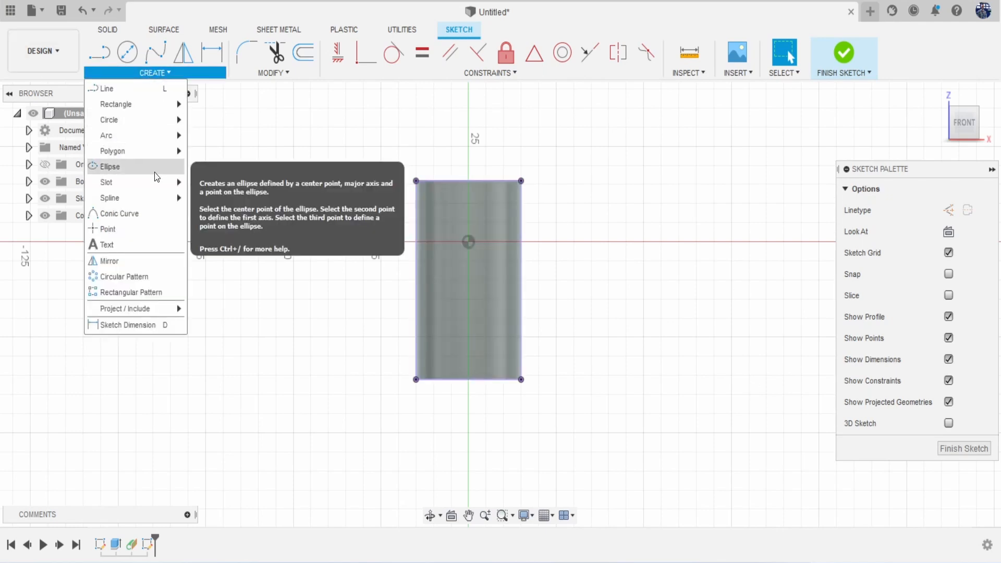
pyautogui.moveTo(154, 182)
pyautogui.click(225, 183)
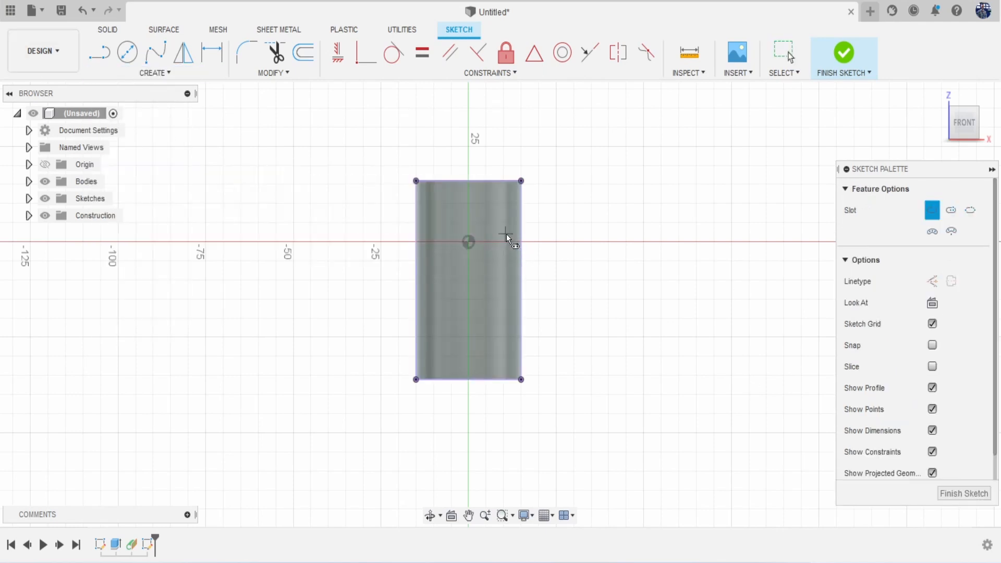
pyautogui.scroll(2, 506, 233)
pyautogui.click(423, 199)
pyautogui.click(562, 332)
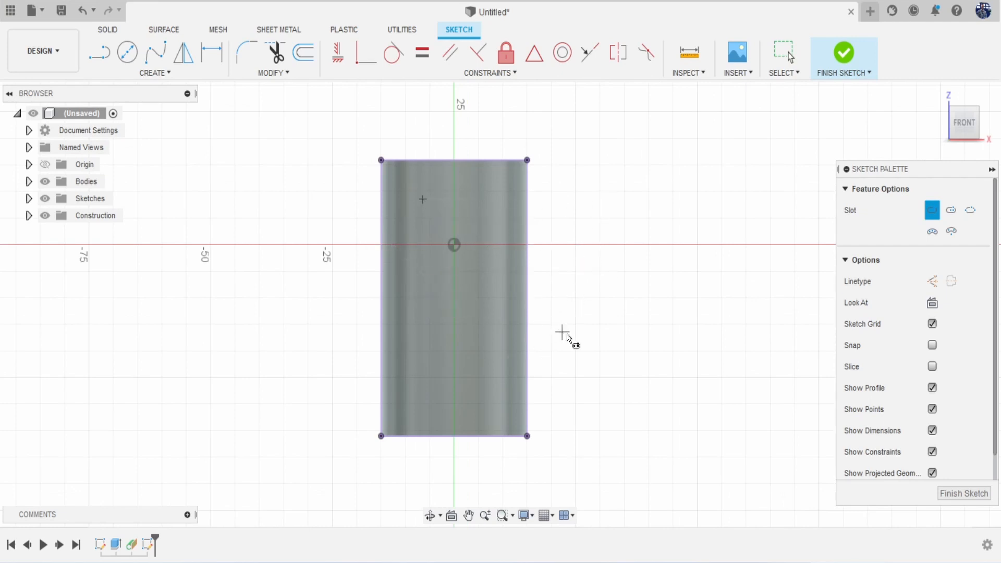
pyautogui.click(586, 334)
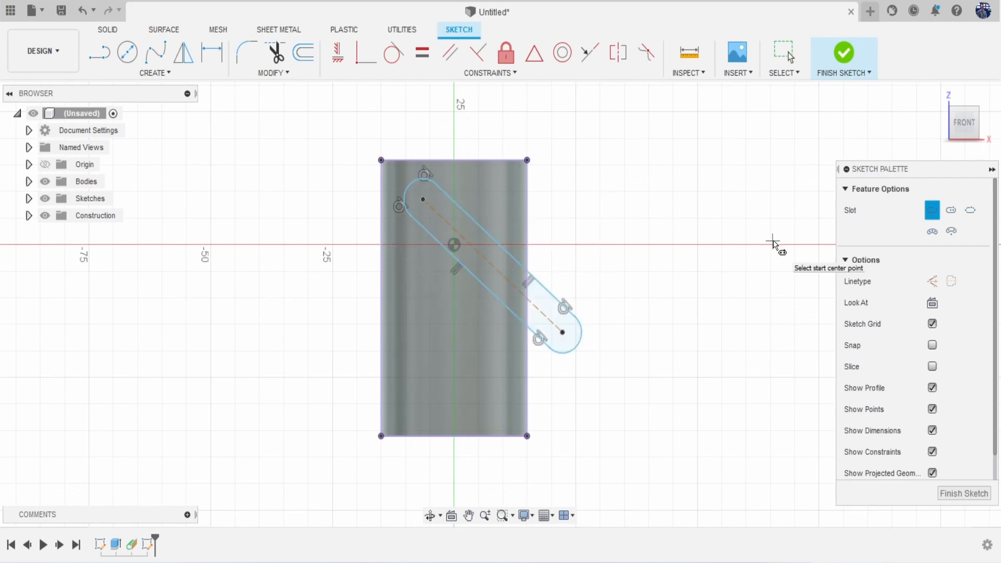
# Dimension the vertical distance between the slot's two end centres as 32 mm
pyautogui.press('d')
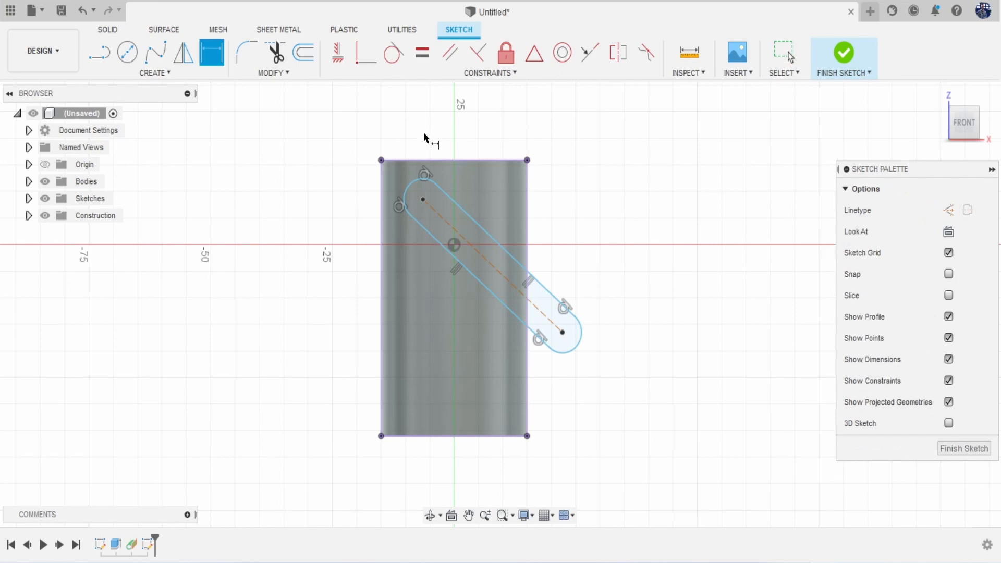
pyautogui.click(423, 199)
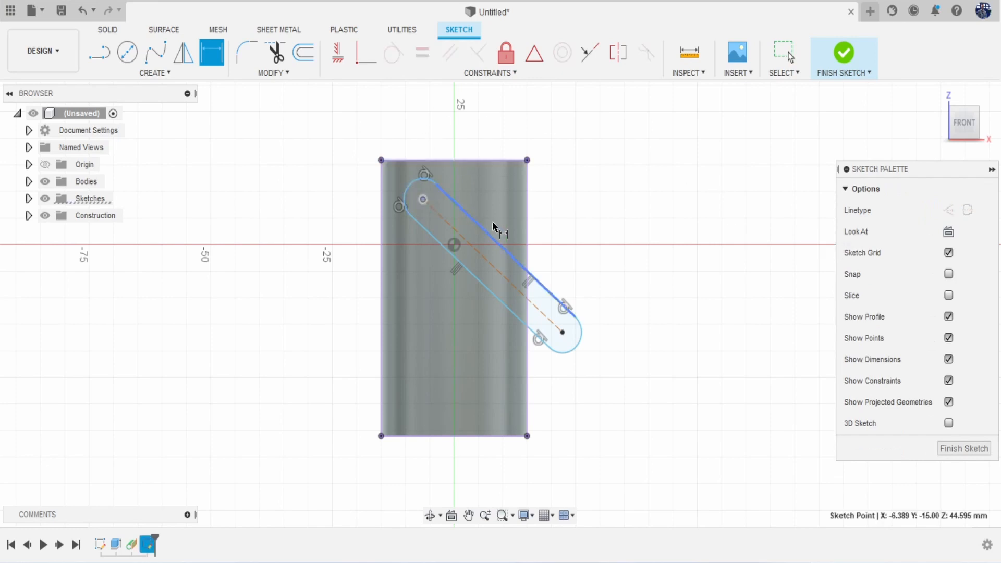
pyautogui.click(562, 332)
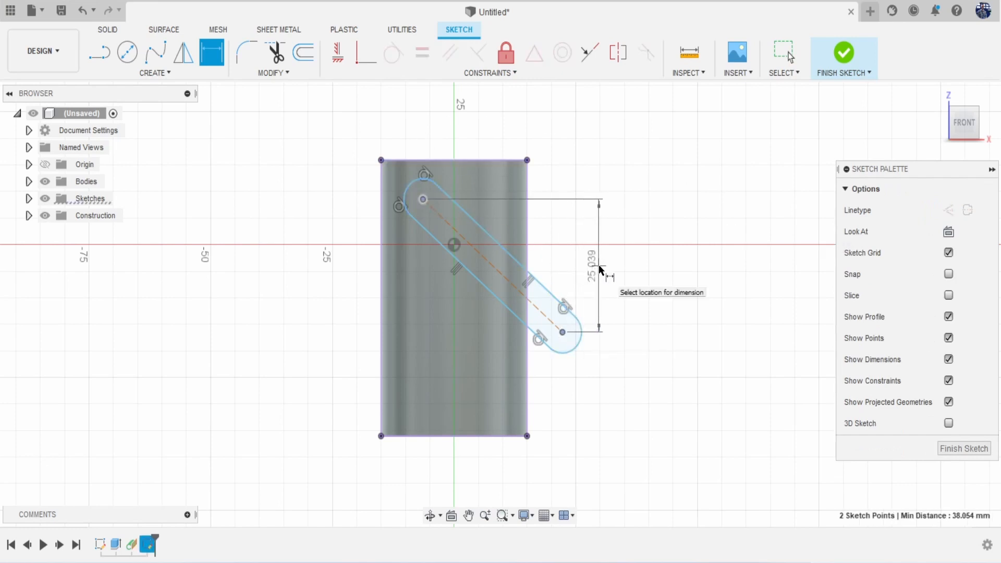
pyautogui.click(626, 280)
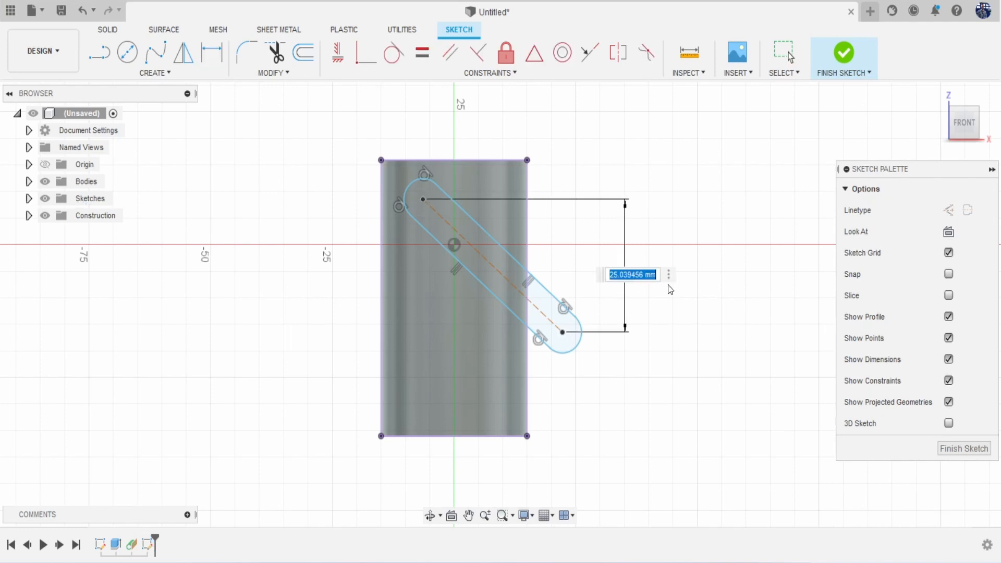
pyautogui.write('32')
pyautogui.press('Return')
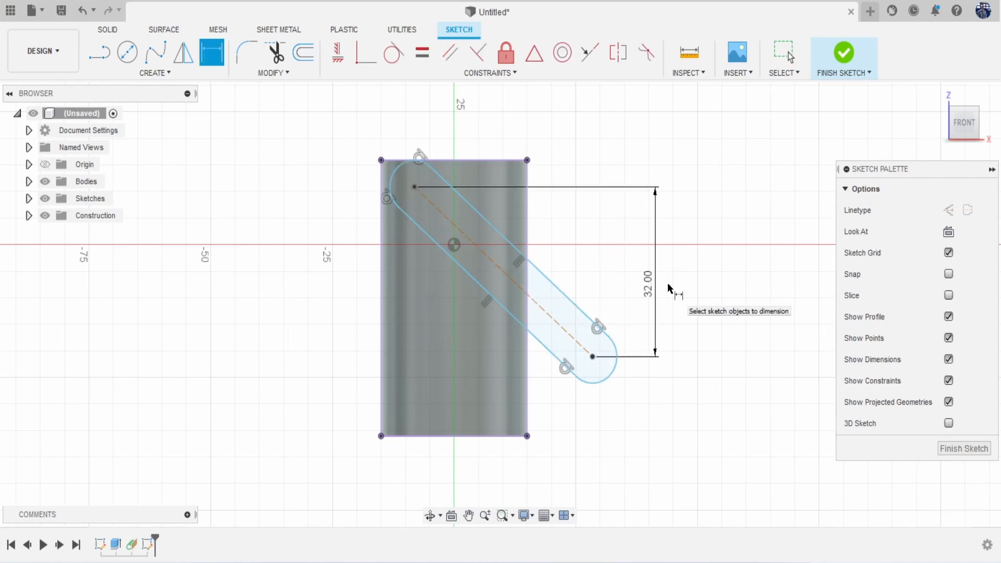
# Dimension the horizontal distance between the slot's two end centres as 30 mm
pyautogui.click(593, 356)
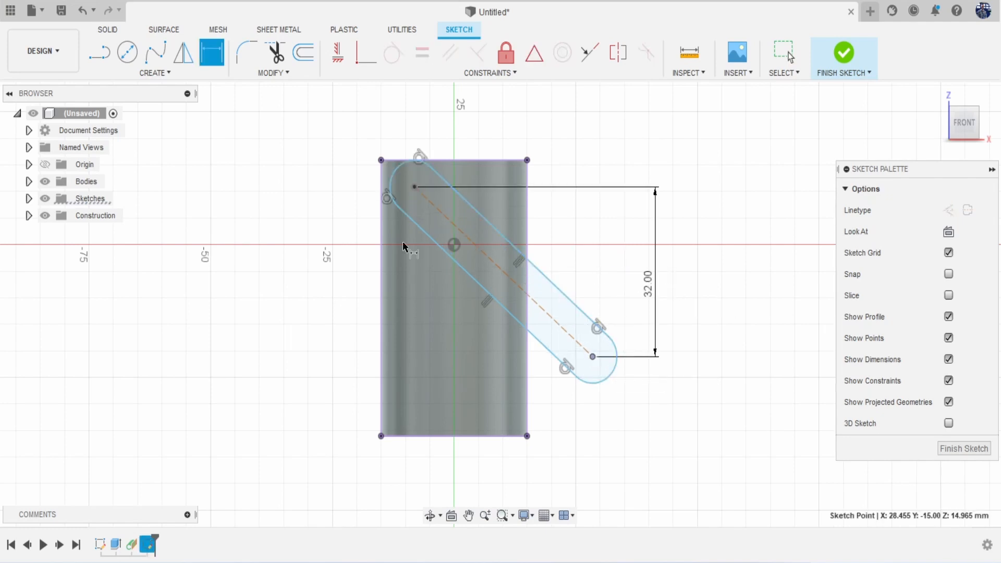
pyautogui.click(414, 186)
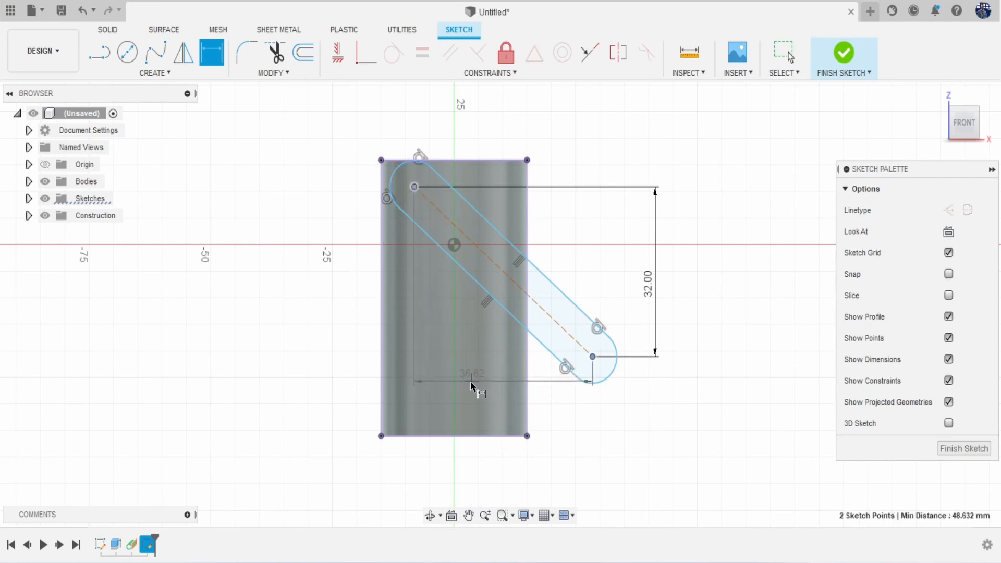
pyautogui.click(475, 400)
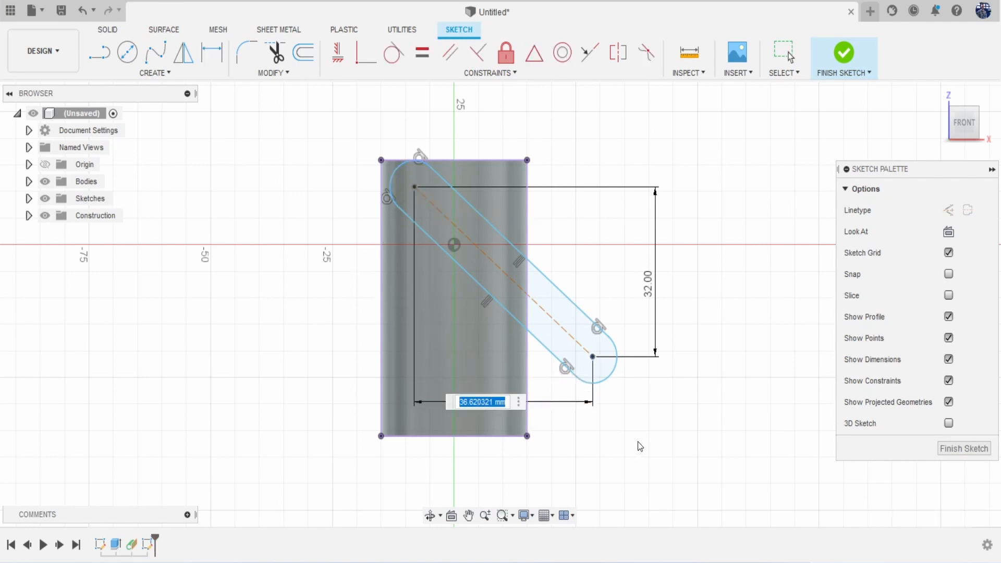
pyautogui.write('30')
pyautogui.press('Return')
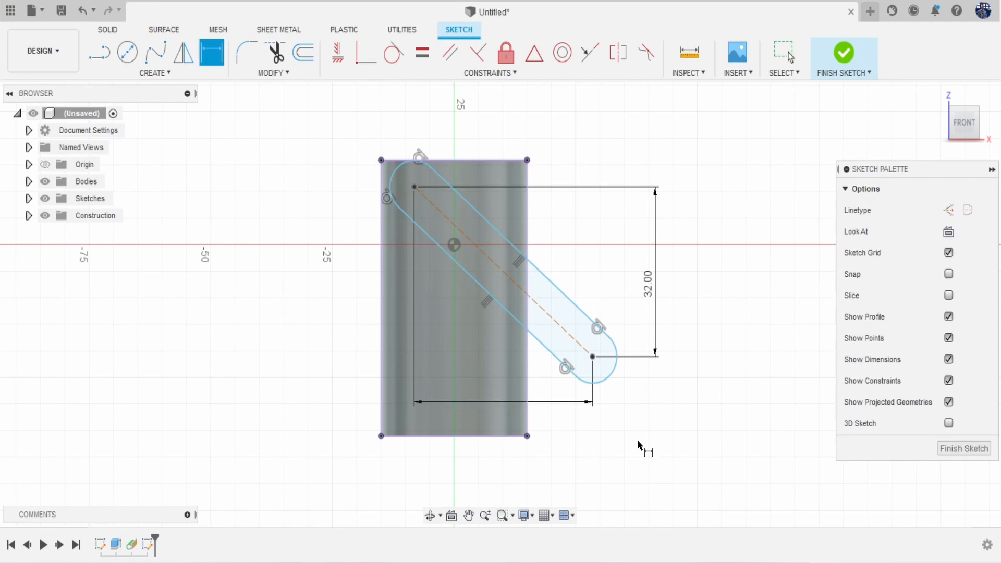
# Dimension the slot's width between its two parallel sides as 10 mm
pyautogui.click(552, 271)
pyautogui.click(521, 312)
pyautogui.click(355, 153)
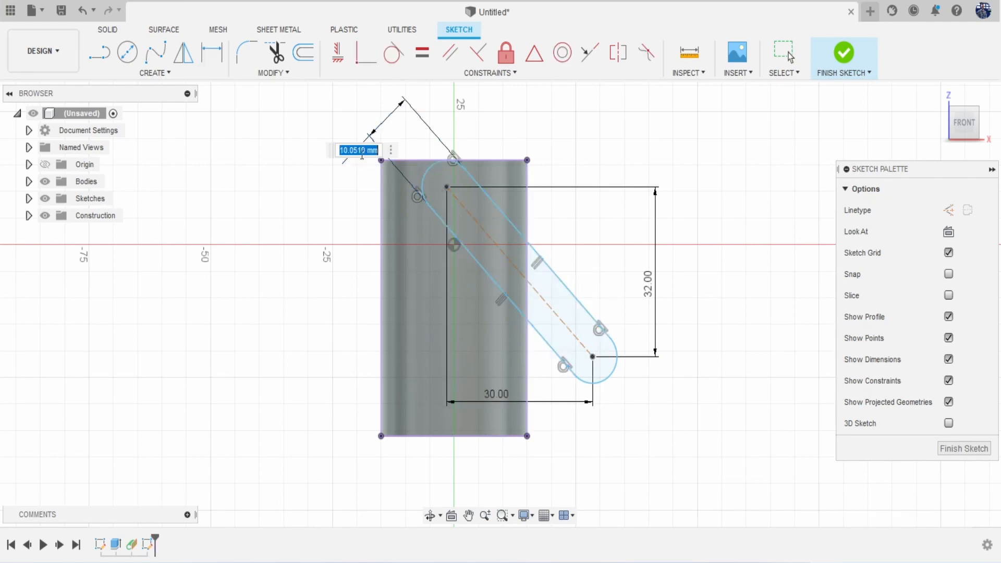
pyautogui.write('1')
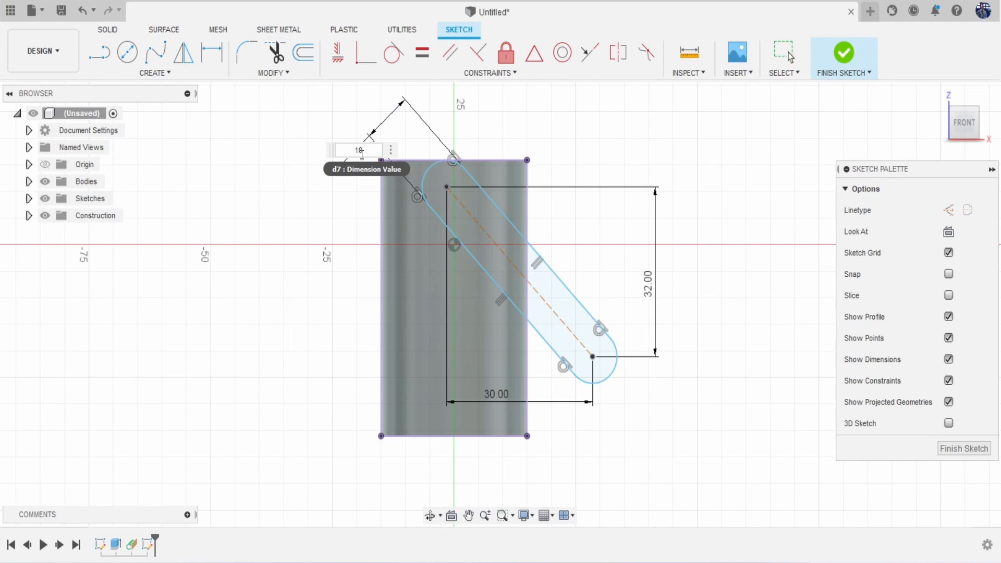
pyautogui.write('0')
pyautogui.press('Return')
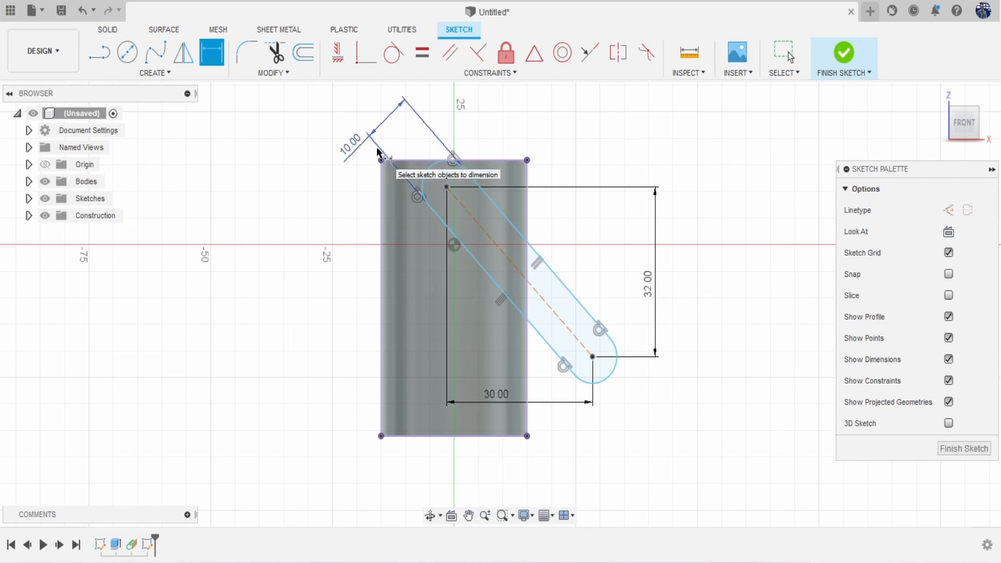
# Dimension the vertical distance from the slot's upper end centre to the cylinder's top edge as 10 mm
pyautogui.click(446, 187)
pyautogui.click(416, 165)
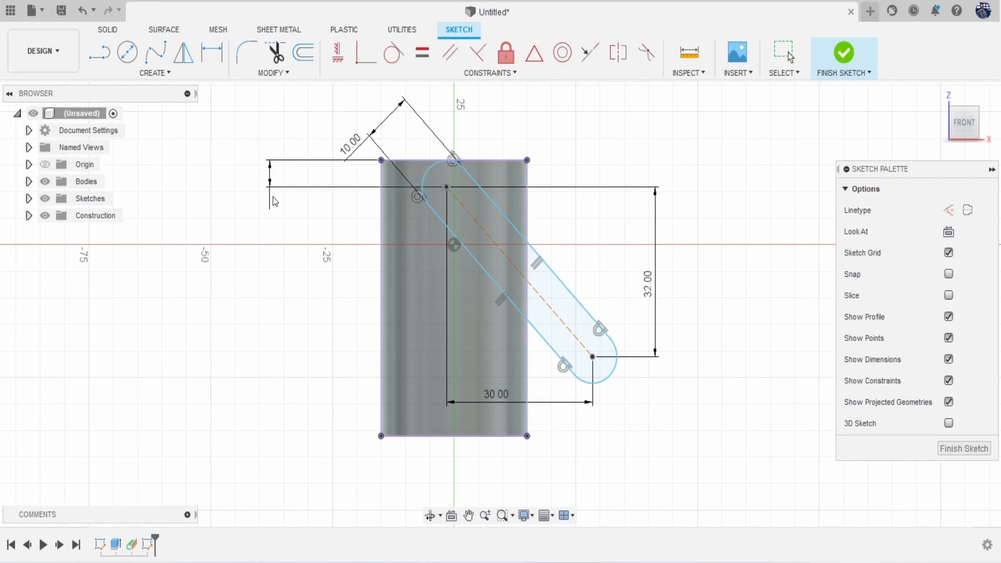
pyautogui.click(284, 195)
pyautogui.write('10')
pyautogui.press('Return')
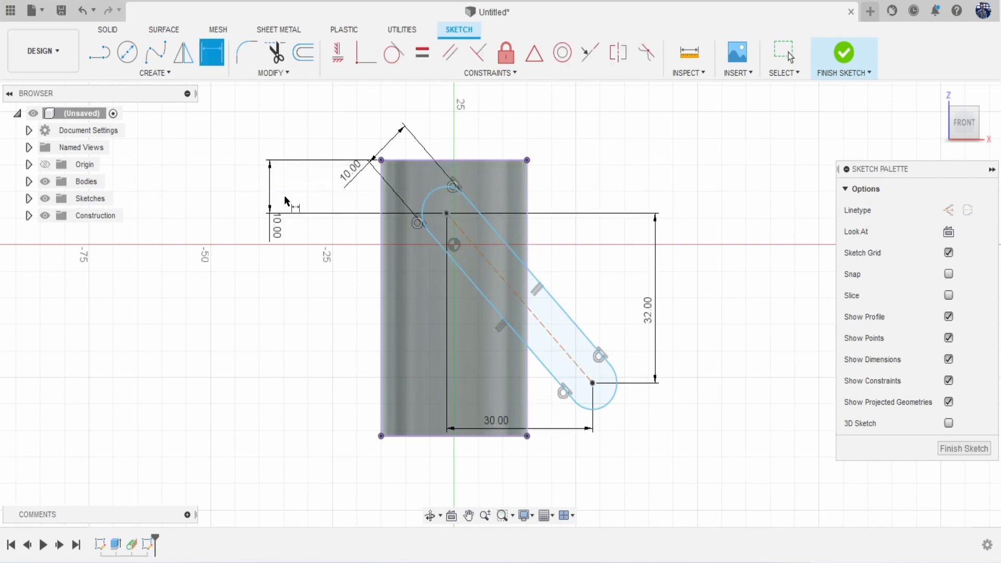
# Add a driven reference dimension from the slot's lower end centre to the cylinder's bottom edge
pyautogui.click(593, 384)
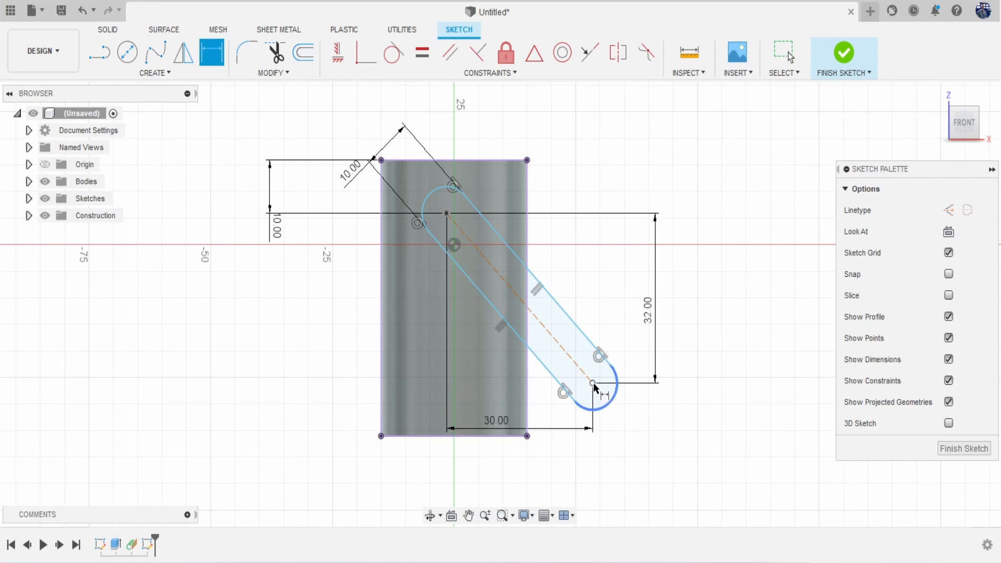
pyautogui.click(515, 436)
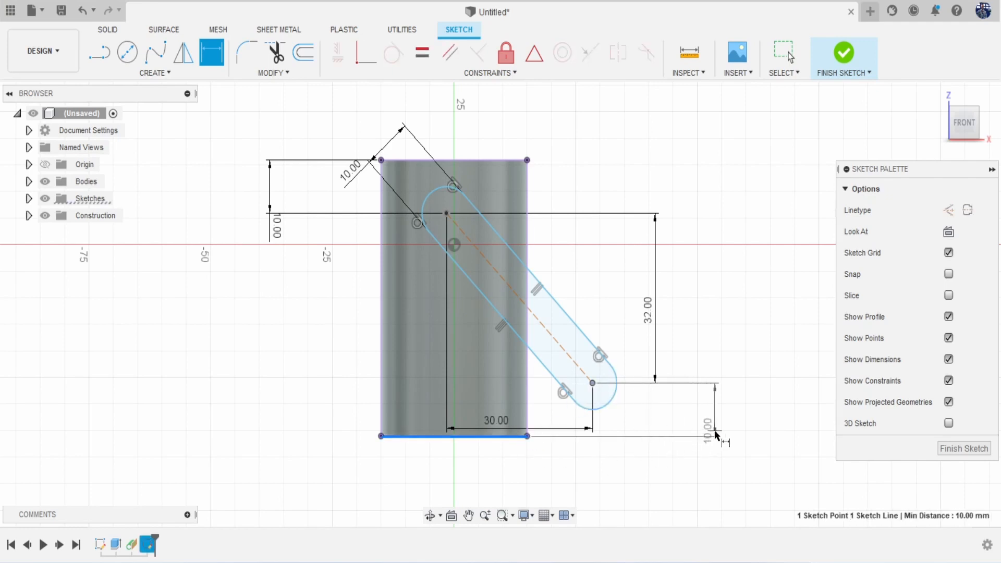
pyautogui.click(716, 412)
pyautogui.click(569, 325)
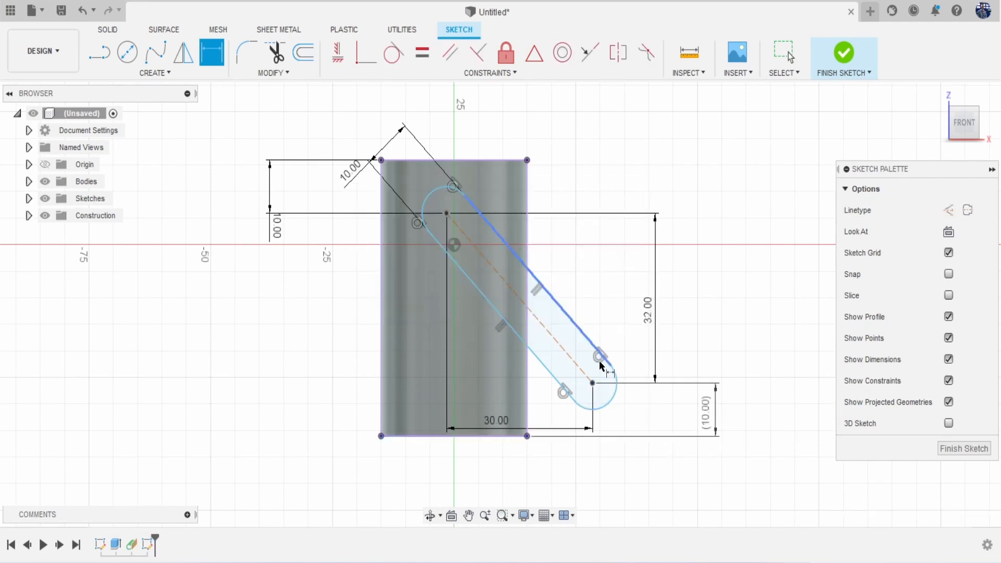
pyautogui.press('Escape')
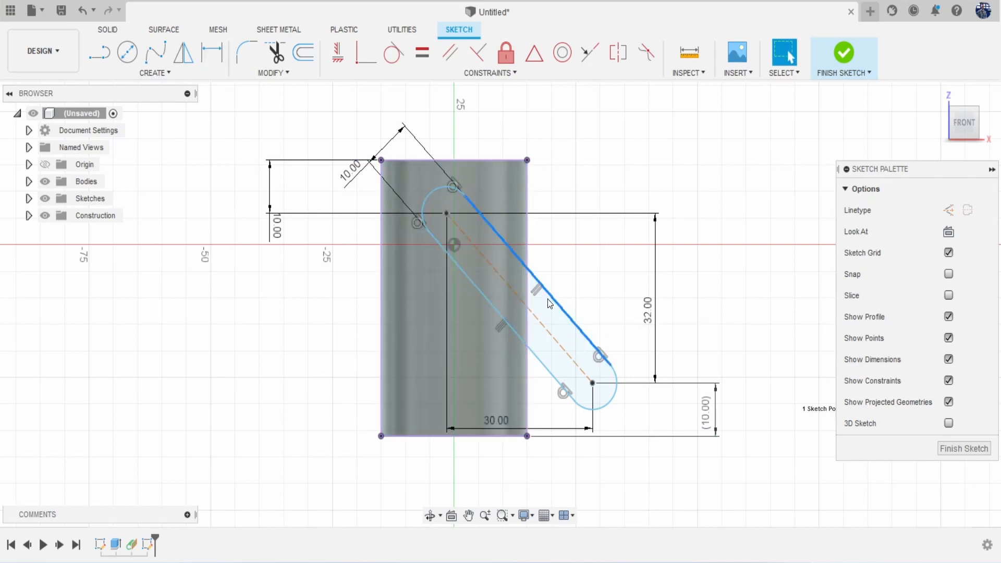
# Slide the slot sideways so it sits roughly centred across the cylinder, and finish the sketch
pyautogui.moveTo(547, 298)
pyautogui.mouseDown()
pyautogui.moveTo(392, 307)
pyautogui.moveTo(526, 320)
pyautogui.moveTo(460, 305)
pyautogui.moveTo(488, 296)
pyautogui.mouseUp()
pyautogui.click(841, 55)
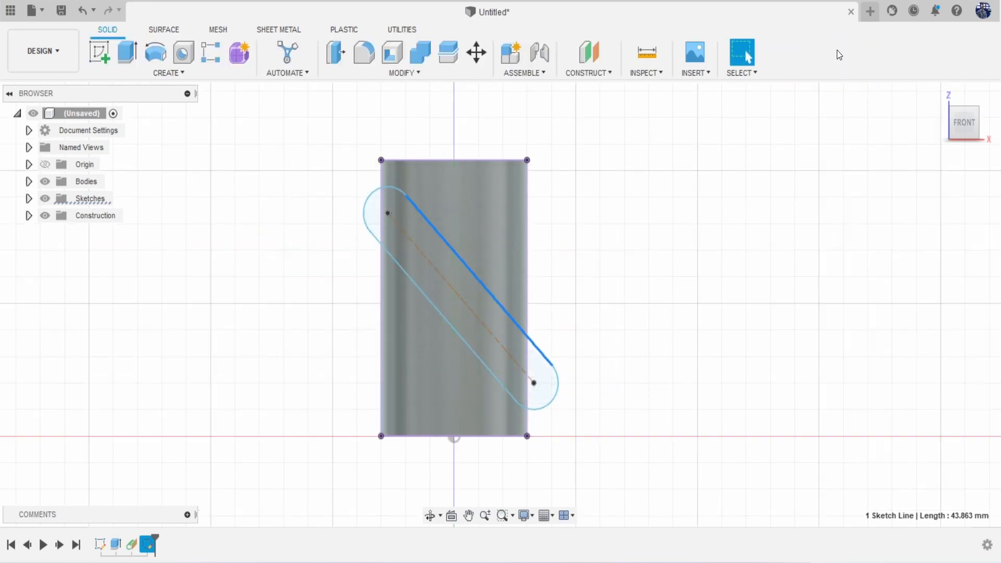
pyautogui.moveTo(964, 127); pyautogui.dragTo(964, 139)
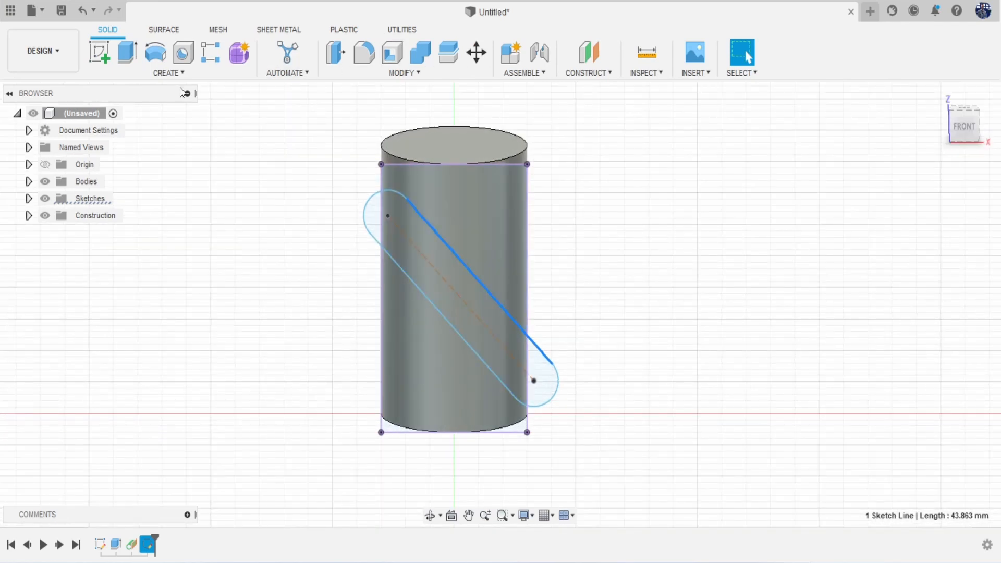
# Start an Emboss using all three profile regions of the slot, with the cylinder's outer side as the target face
pyautogui.click(163, 68)
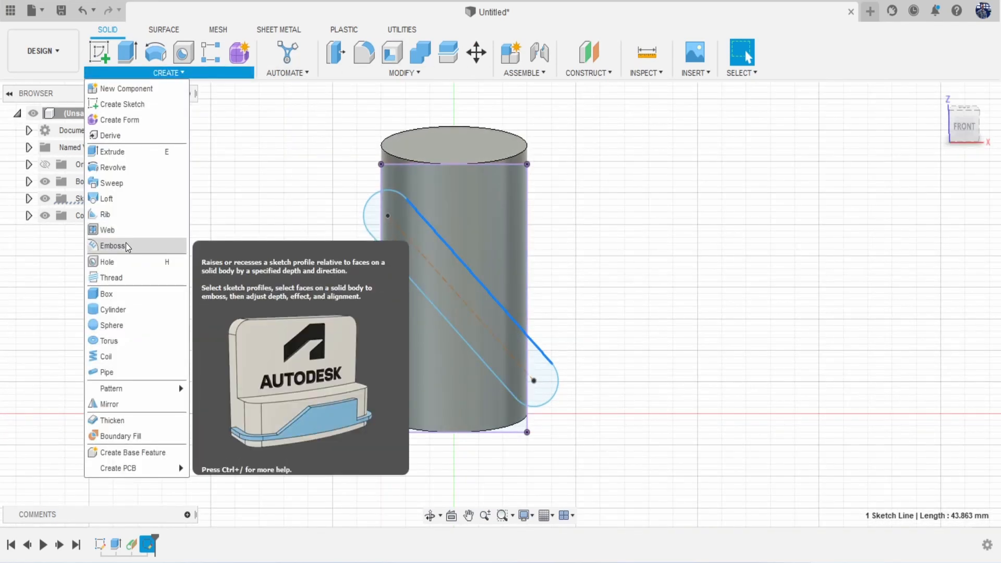
pyautogui.click(128, 246)
pyautogui.moveTo(943, 169); pyautogui.dragTo(895, 165)
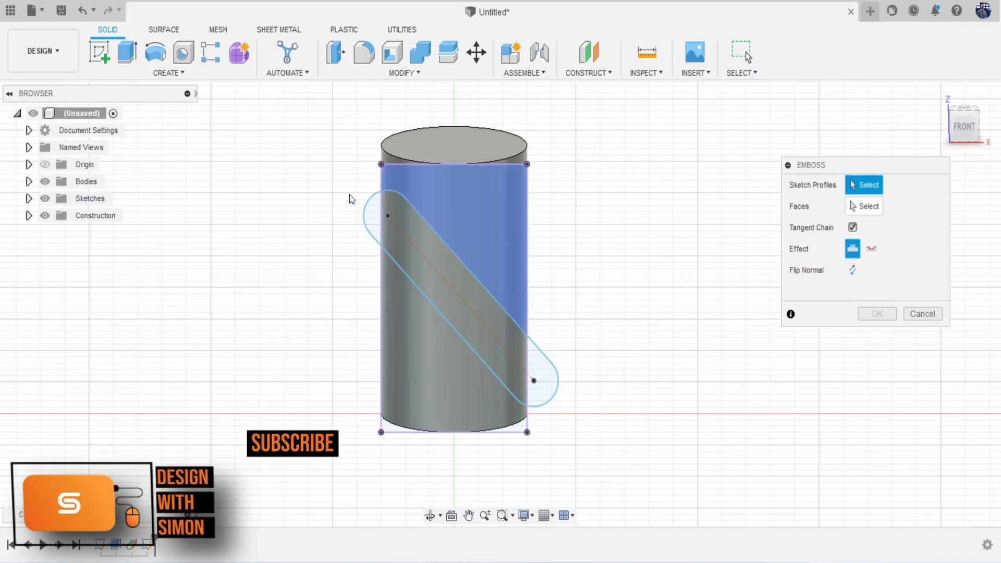
pyautogui.click(391, 236)
pyautogui.click(479, 317)
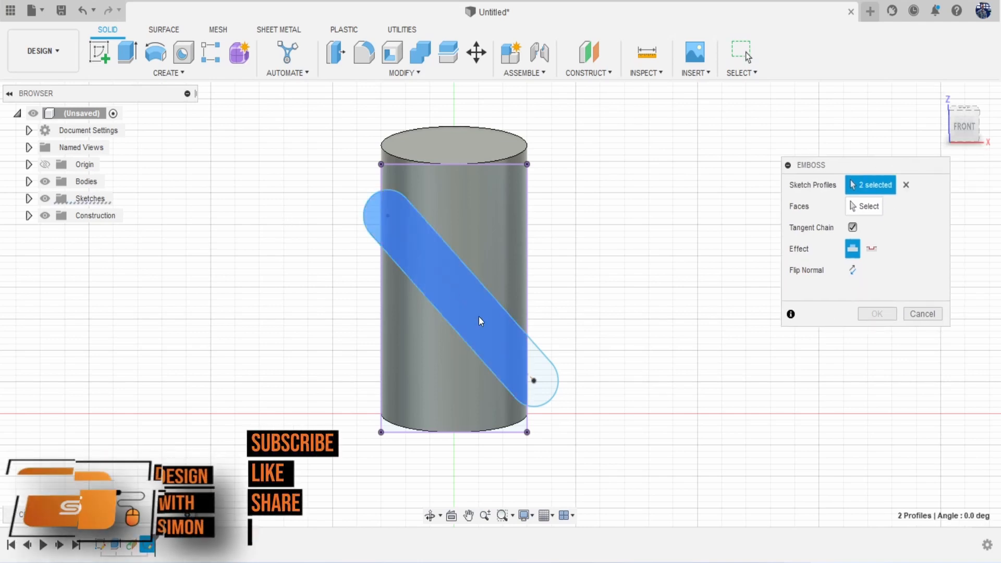
pyautogui.click(541, 378)
pyautogui.click(865, 206)
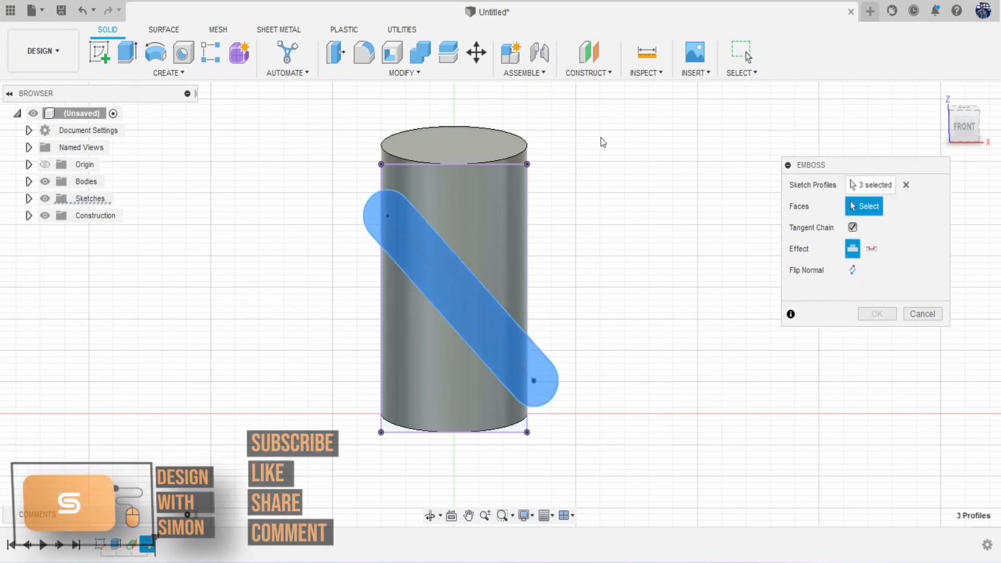
pyautogui.click(526, 154)
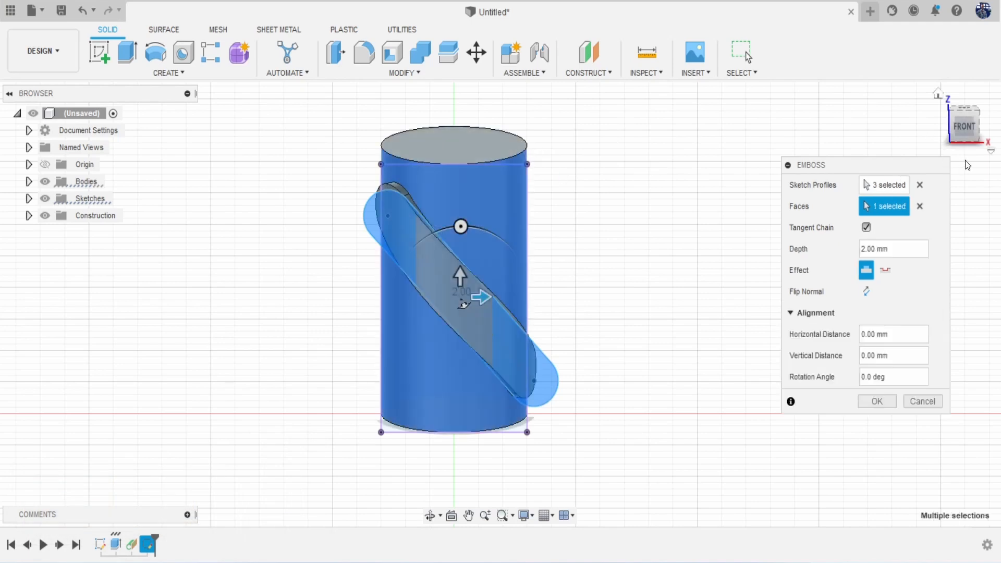
# Change the effect to Deboss, check the wall thickness in the reference drawing and cut the slot with a depth of -5 mm
pyautogui.moveTo(964, 136)
pyautogui.mouseDown()
pyautogui.moveTo(912, 140)
pyautogui.moveTo(957, 141)
pyautogui.mouseUp()
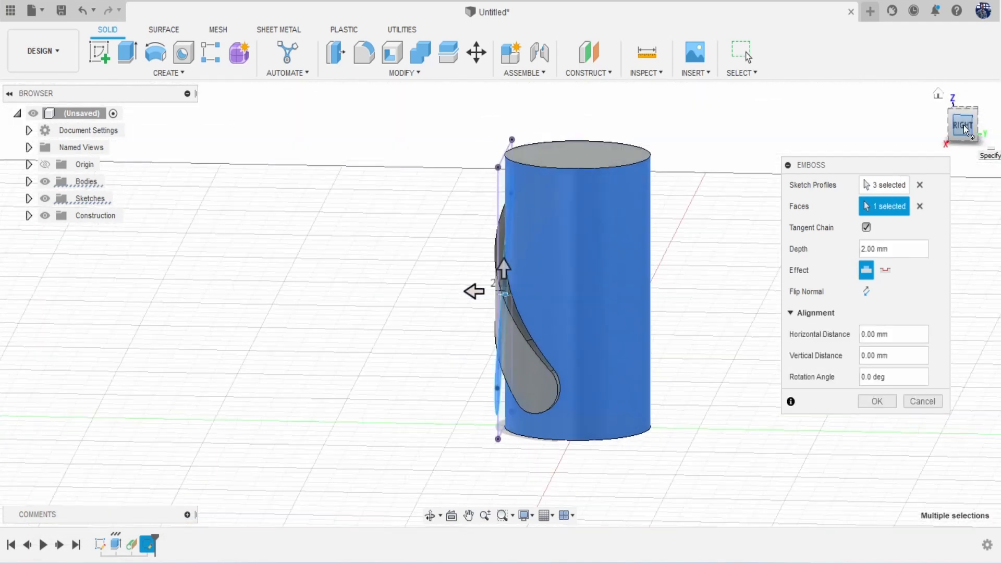
pyautogui.click(885, 271)
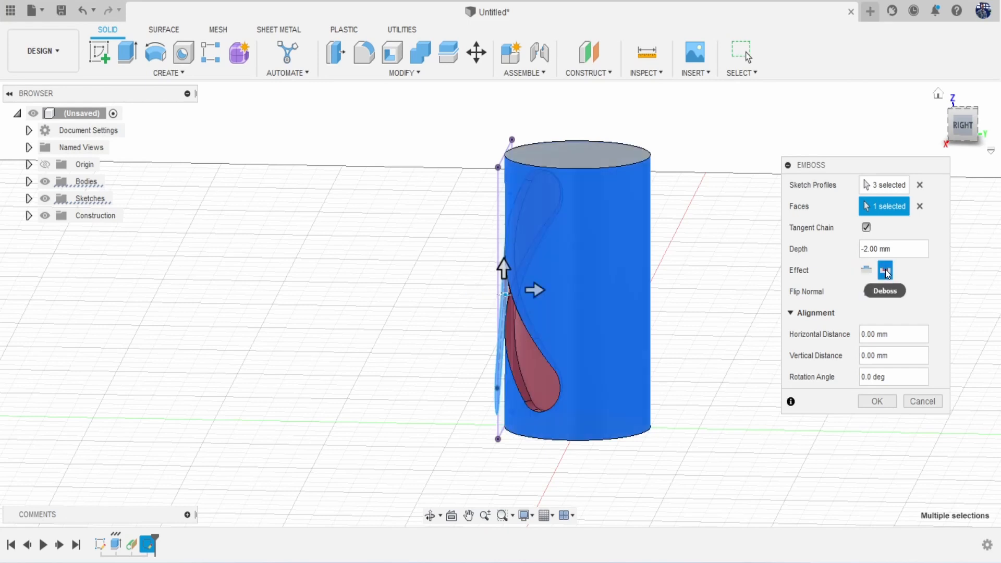
pyautogui.moveTo(975, 127); pyautogui.dragTo(980, 131)
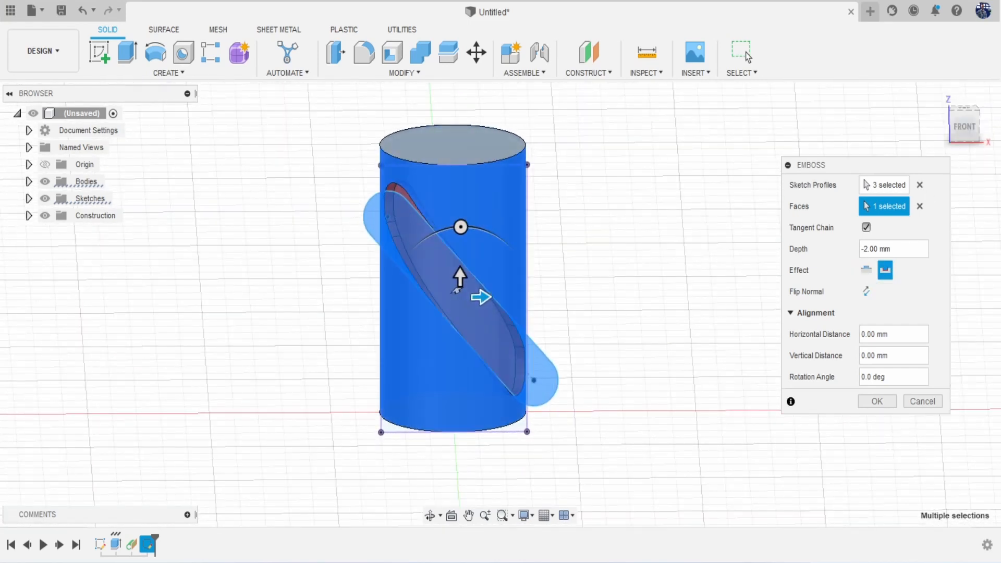
pyautogui.moveTo(1000, 89)
pyautogui.mouseDown()
pyautogui.moveTo(561, 62)
pyautogui.moveTo(491, 28)
pyautogui.mouseUp()
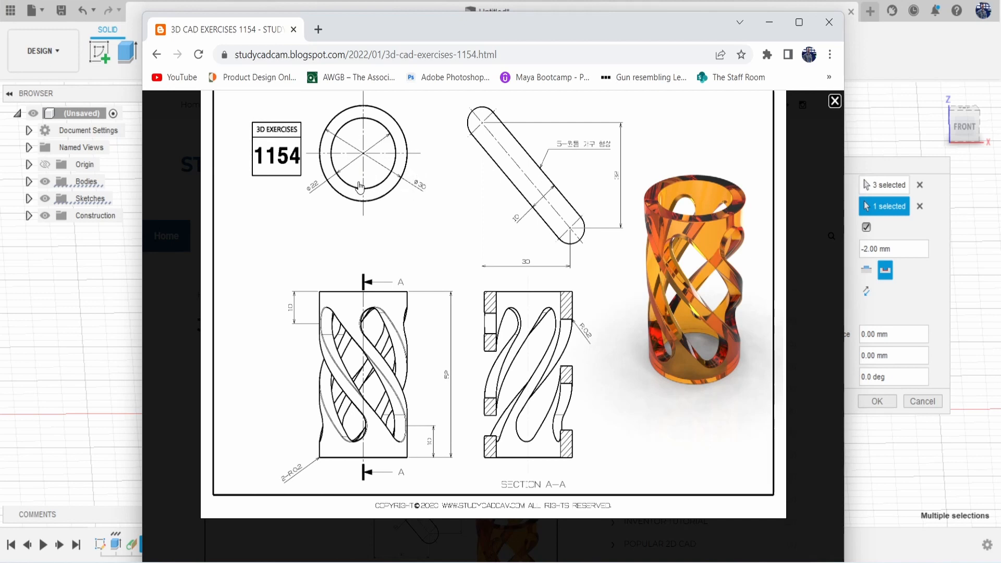
pyautogui.moveTo(420, 30); pyautogui.dragTo(1000, 30)
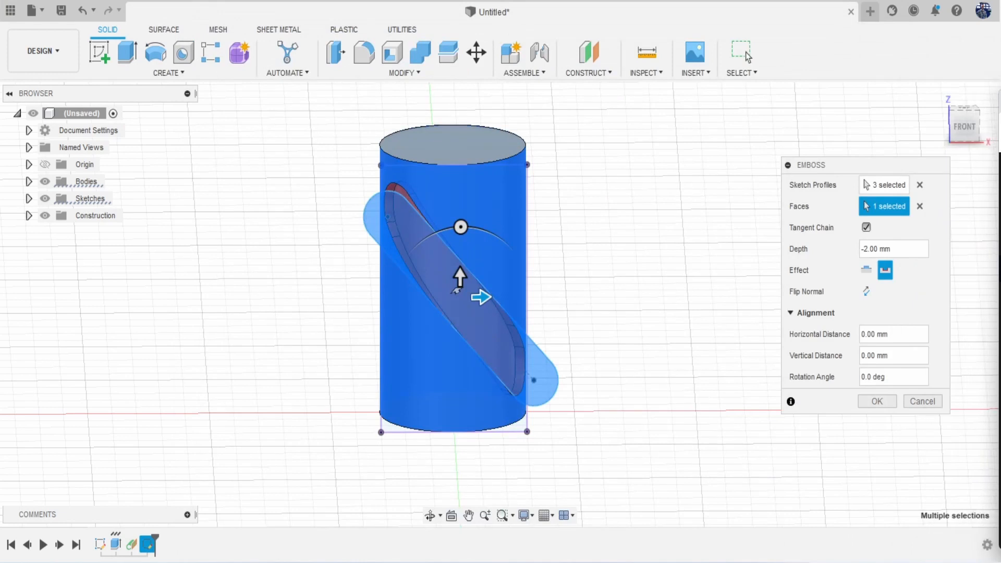
pyautogui.tripleClick(895, 245)
pyautogui.write('-5')
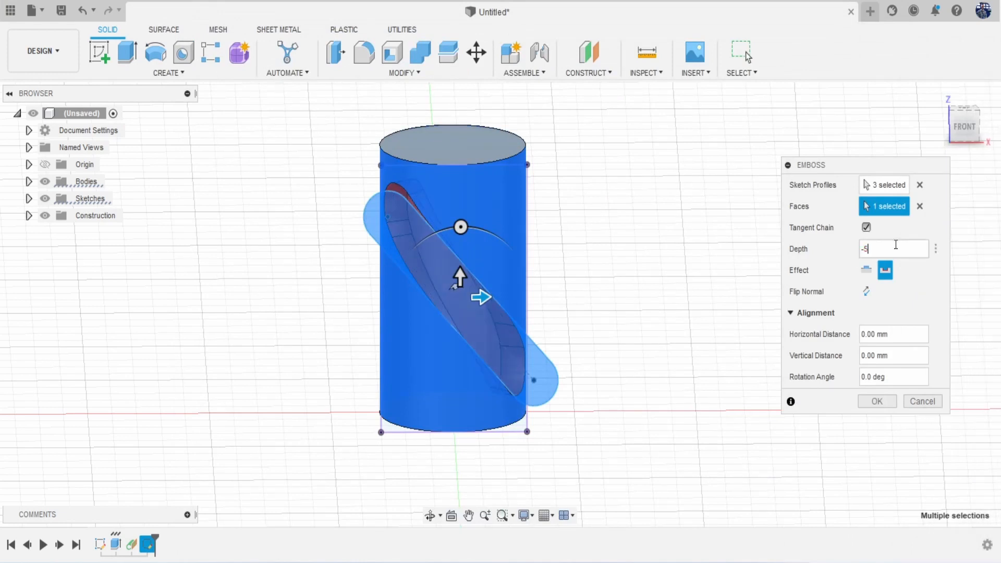
pyautogui.press('Return')
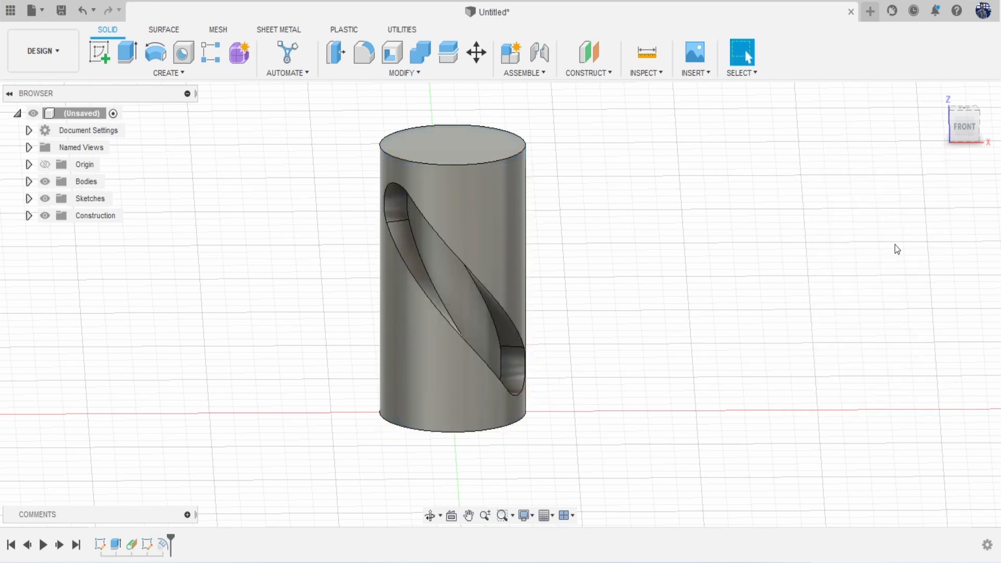
# Start a Circular Pattern with the object type Features and select the debossed slot feature as its object
pyautogui.click(970, 125)
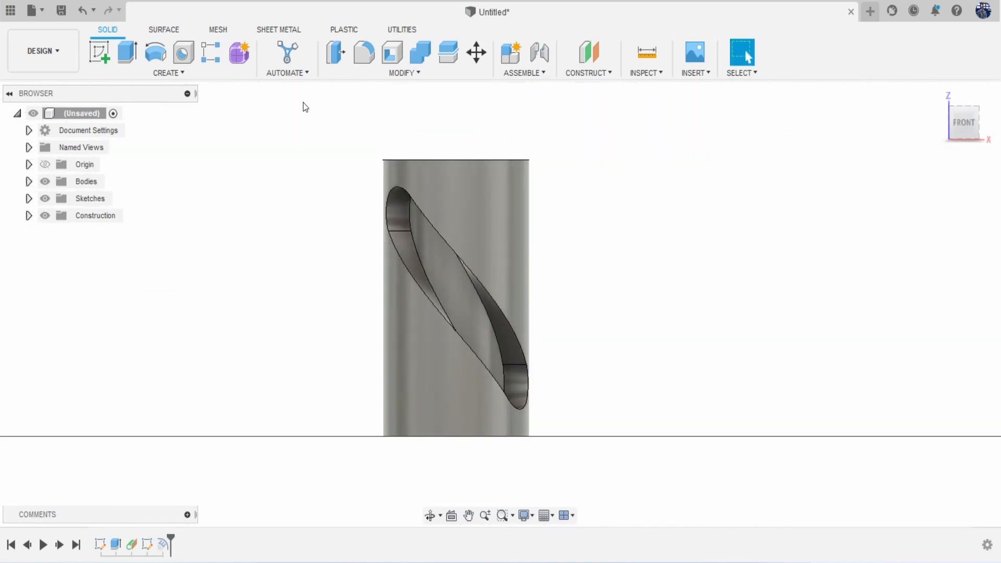
pyautogui.click(176, 75)
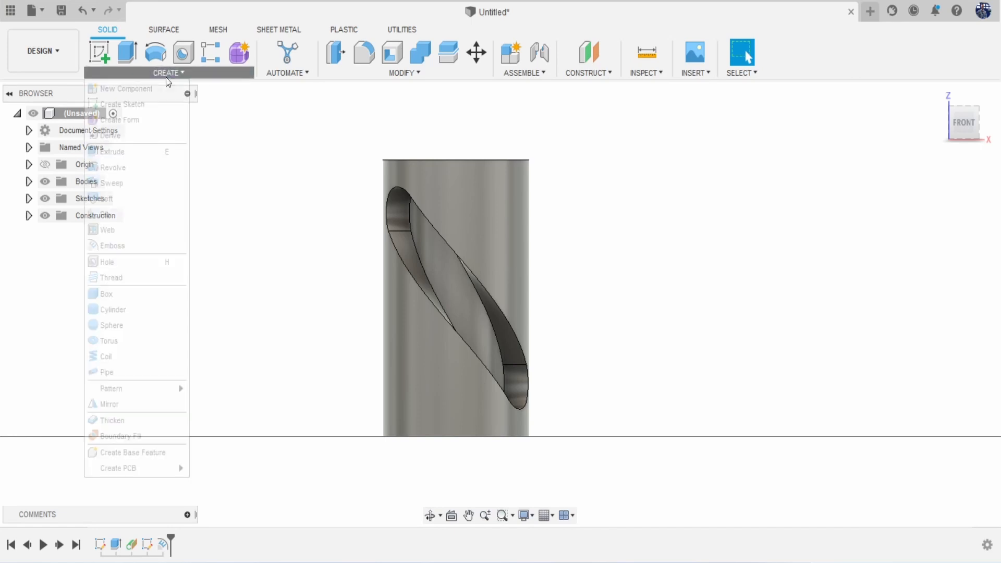
pyautogui.moveTo(142, 391)
pyautogui.click(200, 404)
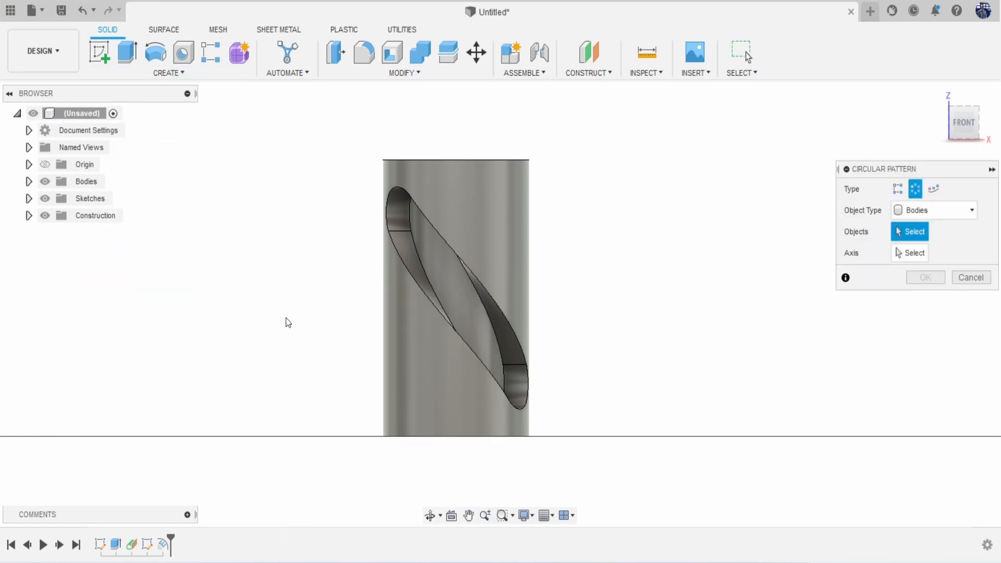
pyautogui.moveTo(917, 169); pyautogui.dragTo(718, 142)
pyautogui.click(729, 184)
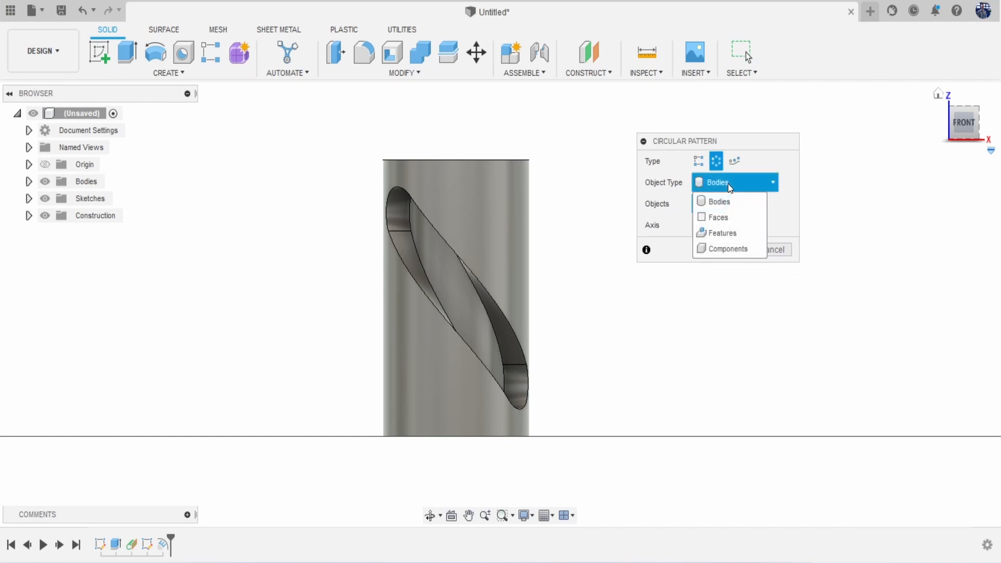
pyautogui.click(722, 232)
pyautogui.click(164, 544)
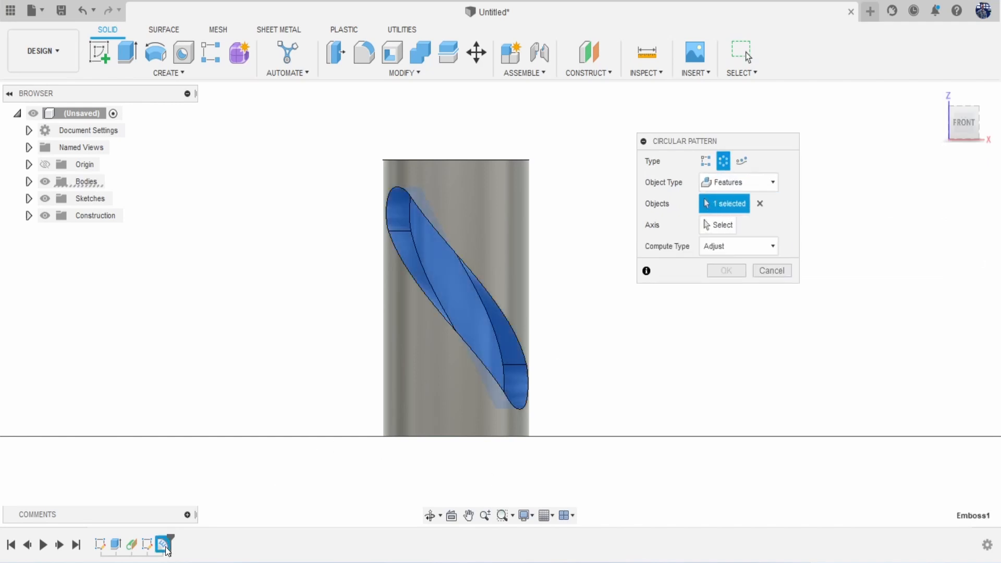
# Pattern the slot fully around the cylinder's axis with a quantity of 5
pyautogui.click(738, 228)
pyautogui.click(498, 223)
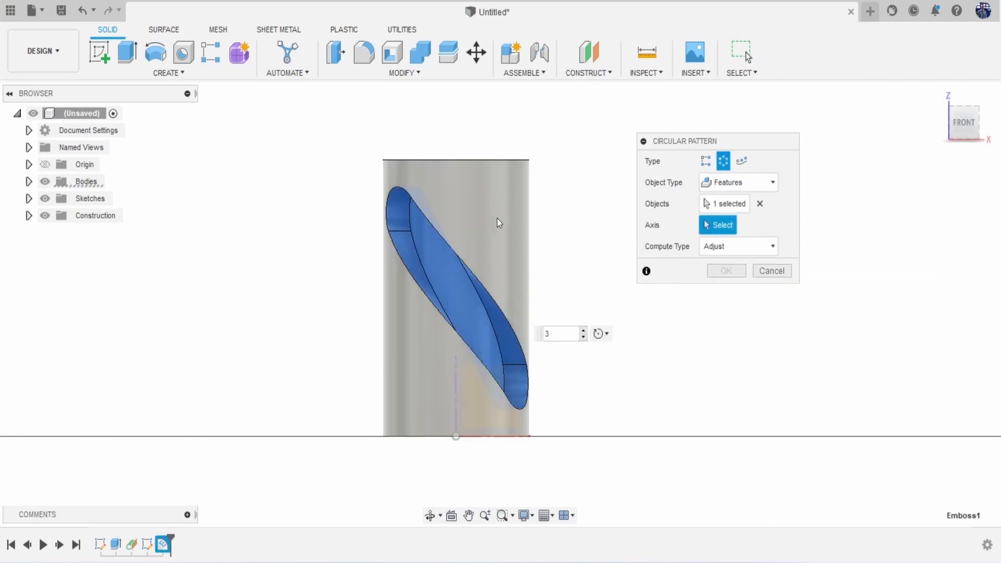
pyautogui.click(583, 332)
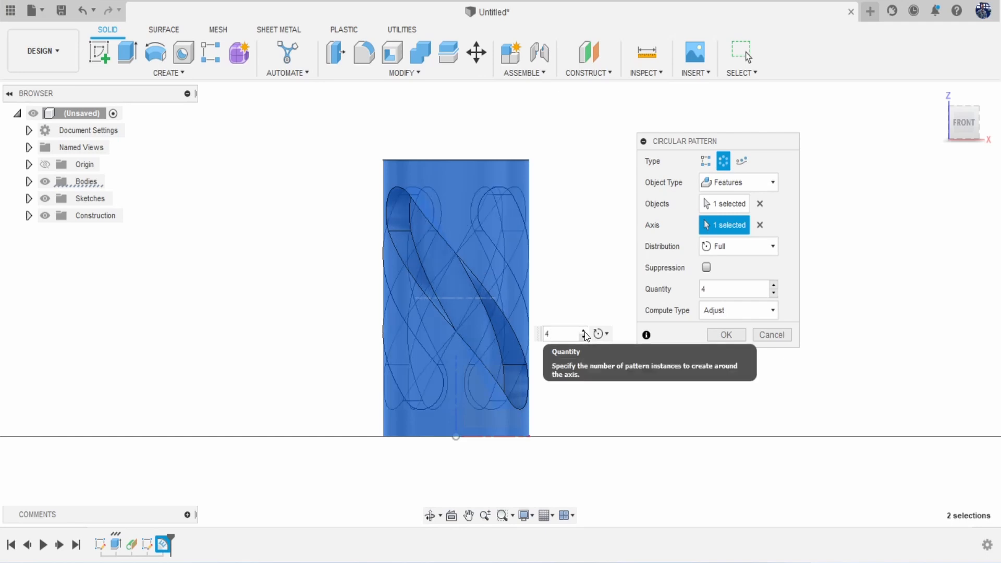
pyautogui.click(584, 331)
pyautogui.click(726, 334)
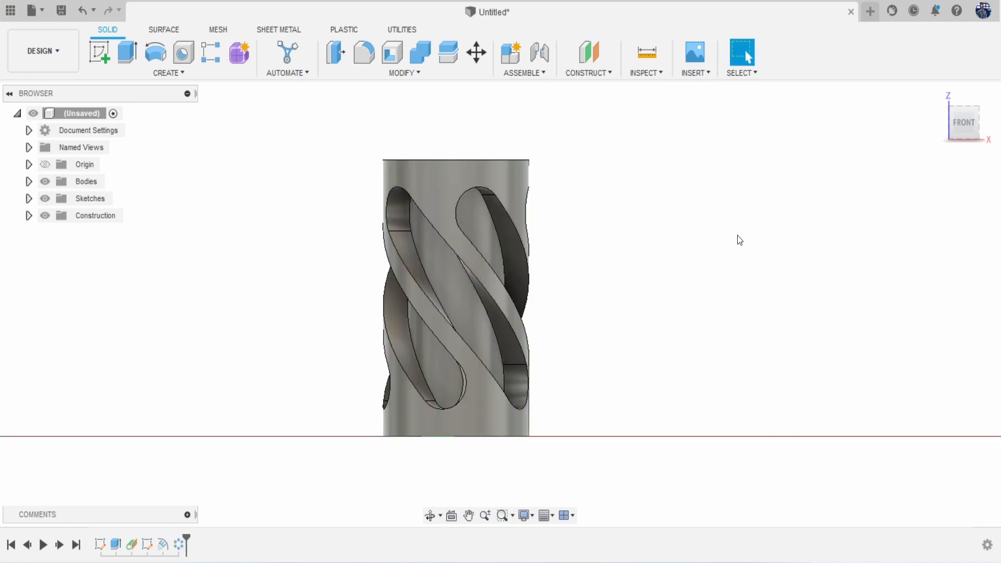
# Sketch a 22 mm diameter circle on the cylinder's top face, centred on the origin
pyautogui.moveTo(501, 304)
pyautogui.keyDown('shift'); pyautogui.mouseDown(button='middle')
pyautogui.moveTo(480, 334)
pyautogui.moveTo(474, 301)
pyautogui.moveTo(344, 288)
pyautogui.mouseUp(button='middle'); pyautogui.keyUp('shift')
pyautogui.click(105, 52)
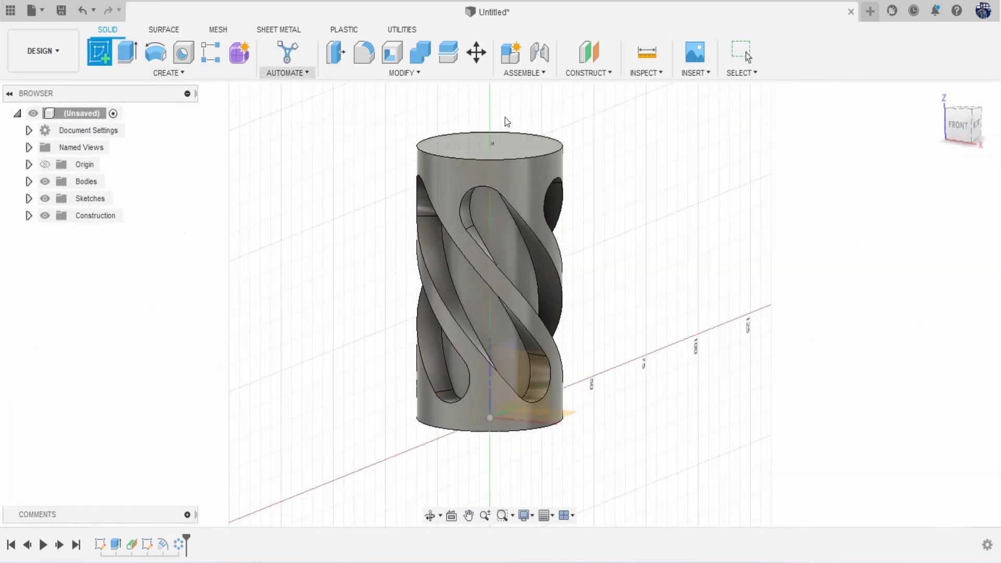
pyautogui.click(516, 150)
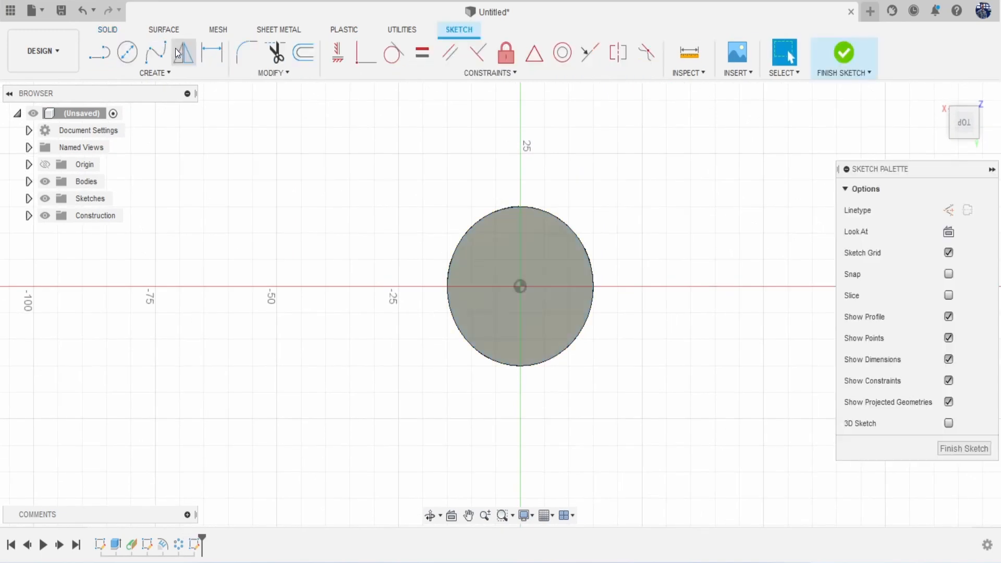
pyautogui.press('c')
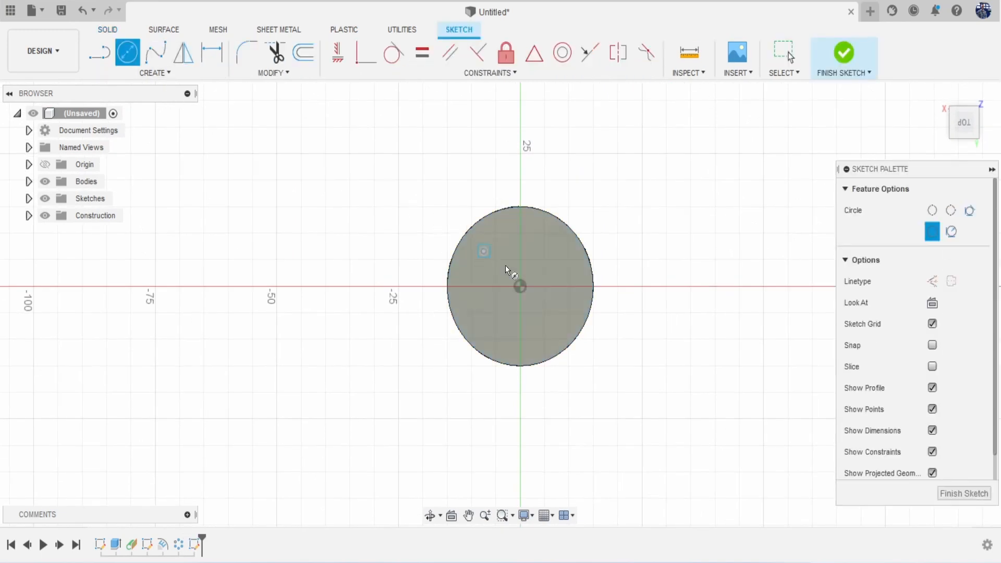
pyautogui.click(523, 291)
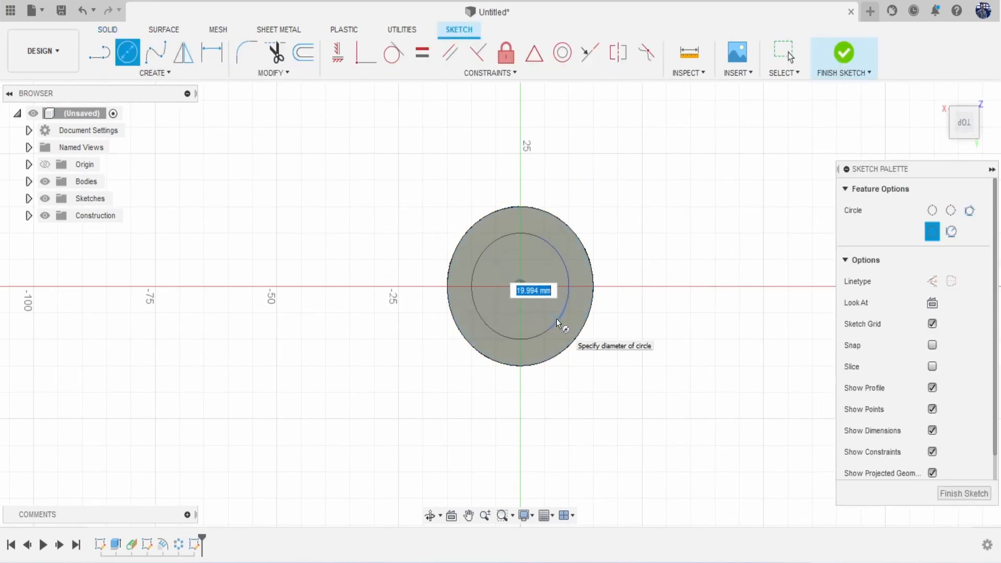
pyautogui.write('22')
pyautogui.press('Return')
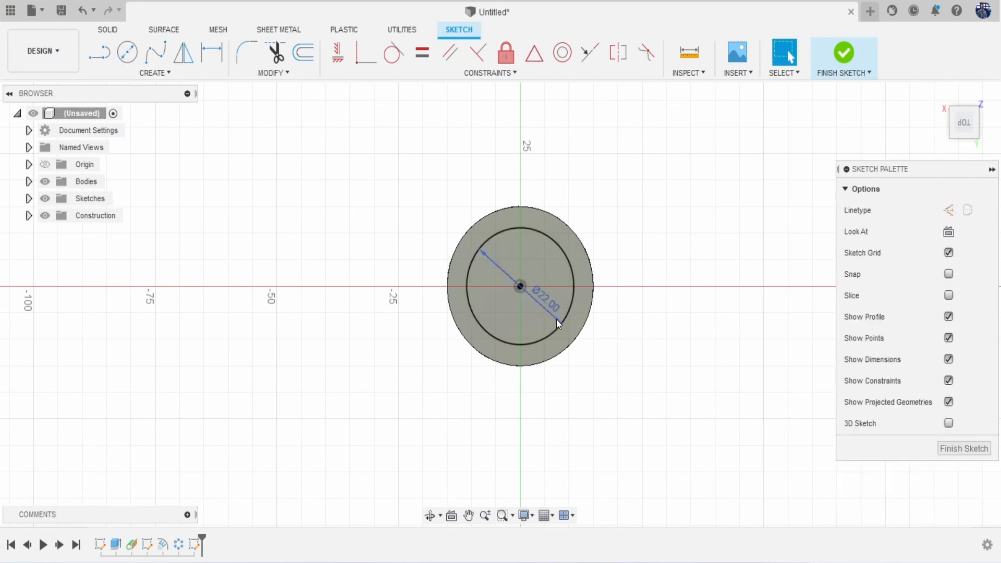
# Extrude the 22 mm circle as a cut with a distance of -52 mm to hollow the cylinder through
pyautogui.press('e')
pyautogui.click(486, 150)
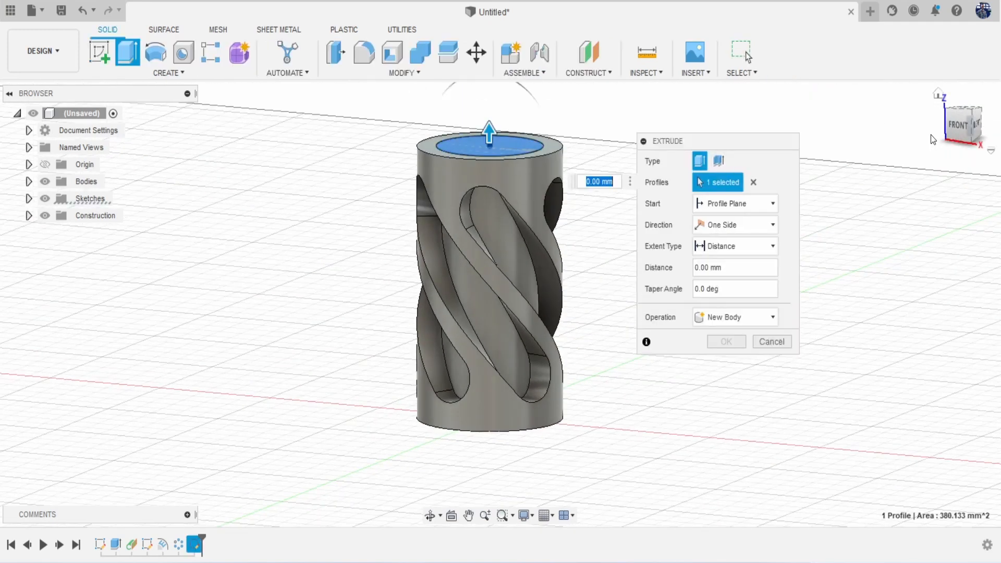
pyautogui.keyDown('shift'); pyautogui.moveTo(500, 302); pyautogui.dragTo(475, 459, button='middle'); pyautogui.keyUp('shift')
pyautogui.moveTo(474, 459); pyautogui.dragTo(486, 469)
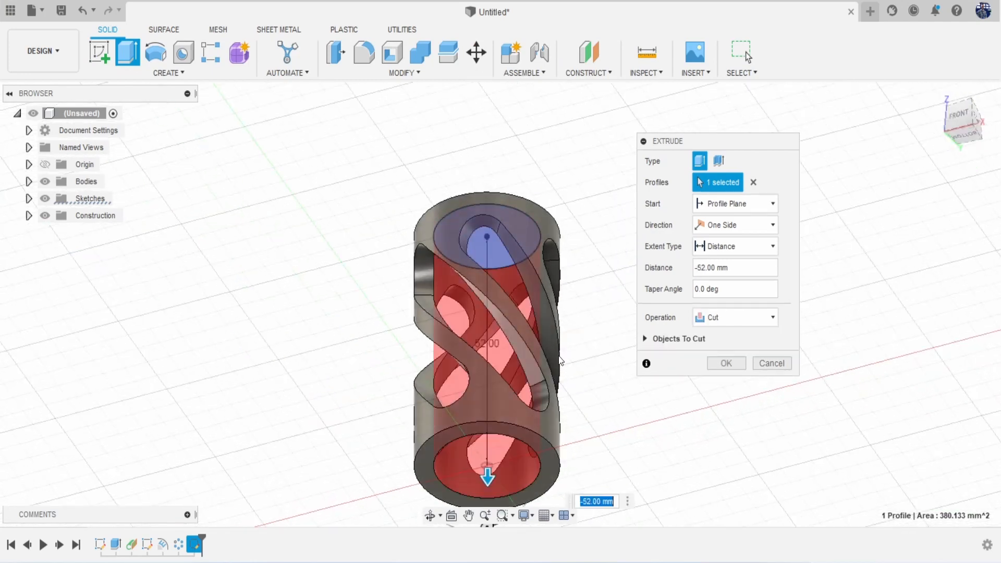
pyautogui.click(724, 367)
# Fillet all edges of the cylinder's outer and inner round faces with a 0.2 mm radius
pyautogui.scroll(1, 756, 371)
pyautogui.moveTo(756, 371); pyautogui.dragTo(647, 301, button='middle')
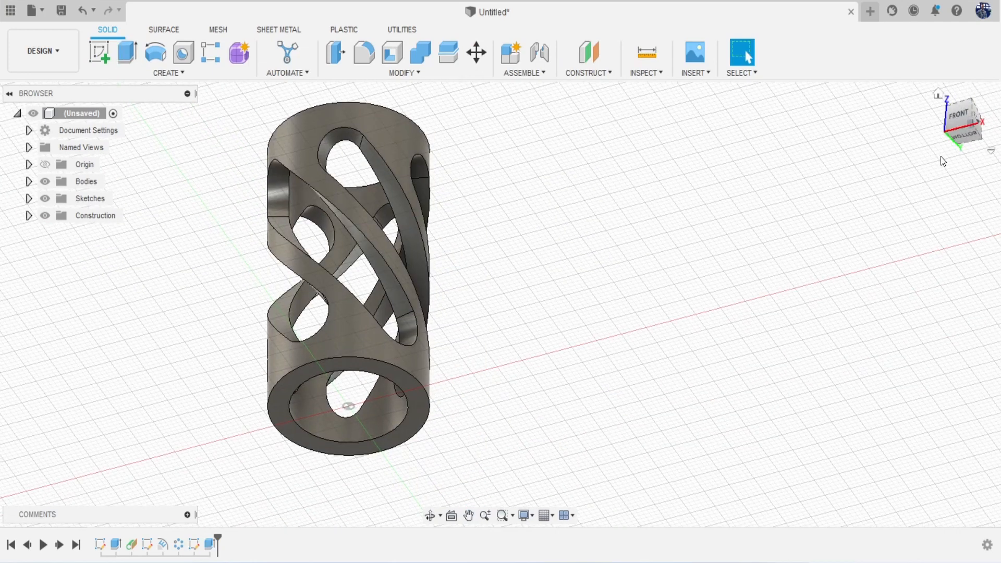
pyautogui.moveTo(959, 115); pyautogui.dragTo(889, 133)
pyautogui.moveTo(682, 216); pyautogui.dragTo(806, 234, button='middle')
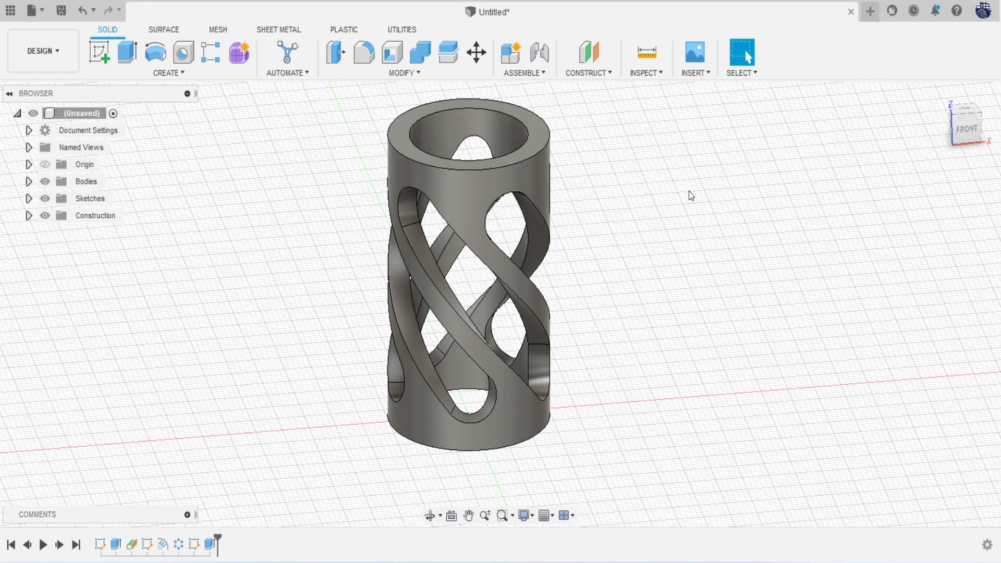
pyautogui.press('f')
pyautogui.scroll(3, 570, 181)
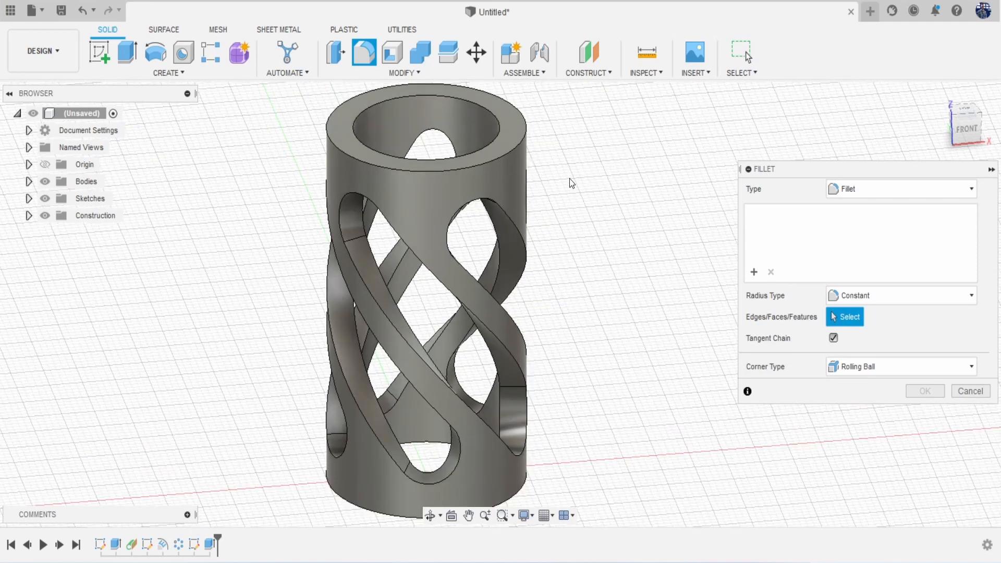
pyautogui.click(415, 204)
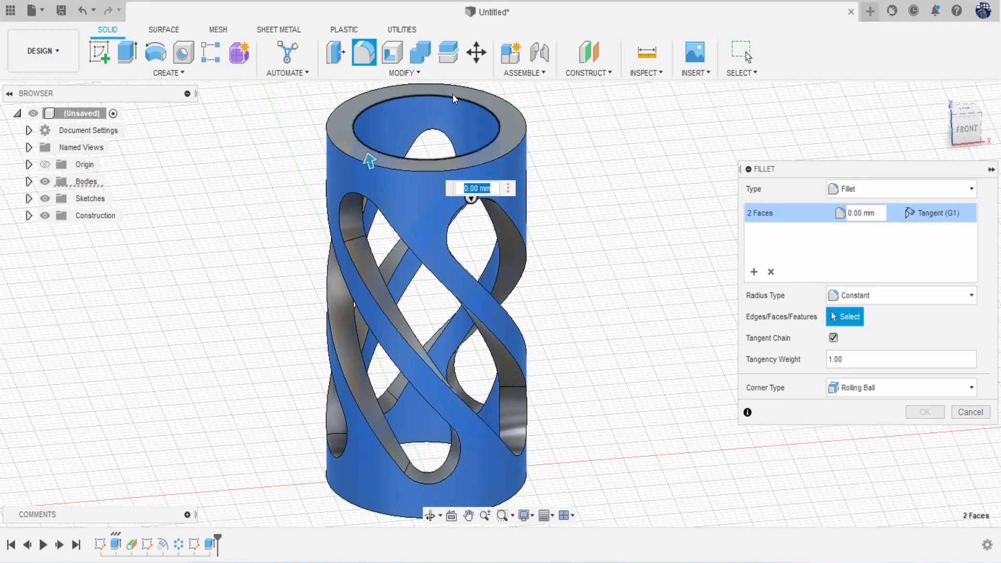
pyautogui.press('BackSpace')
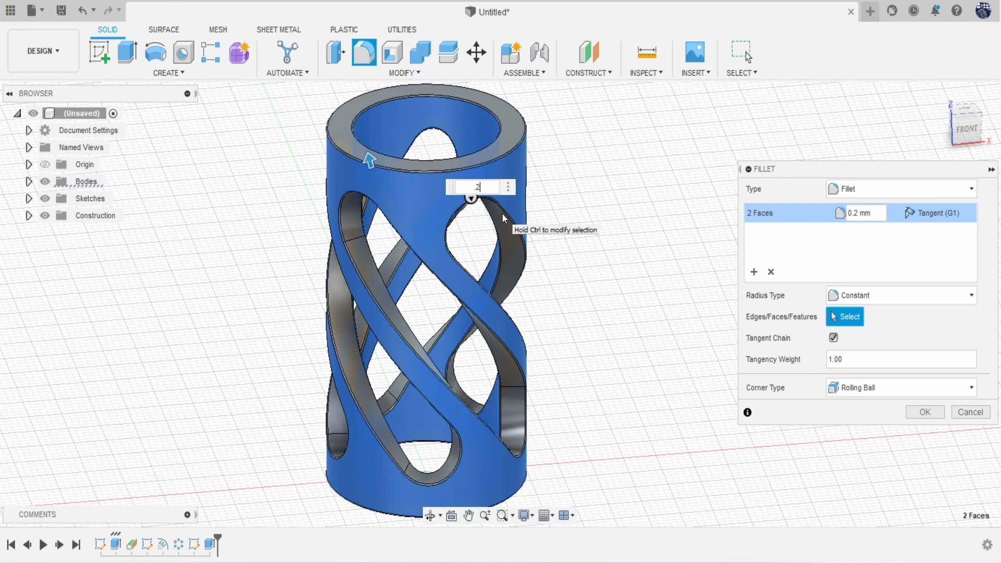
pyautogui.write('.2')
pyautogui.press('Return')
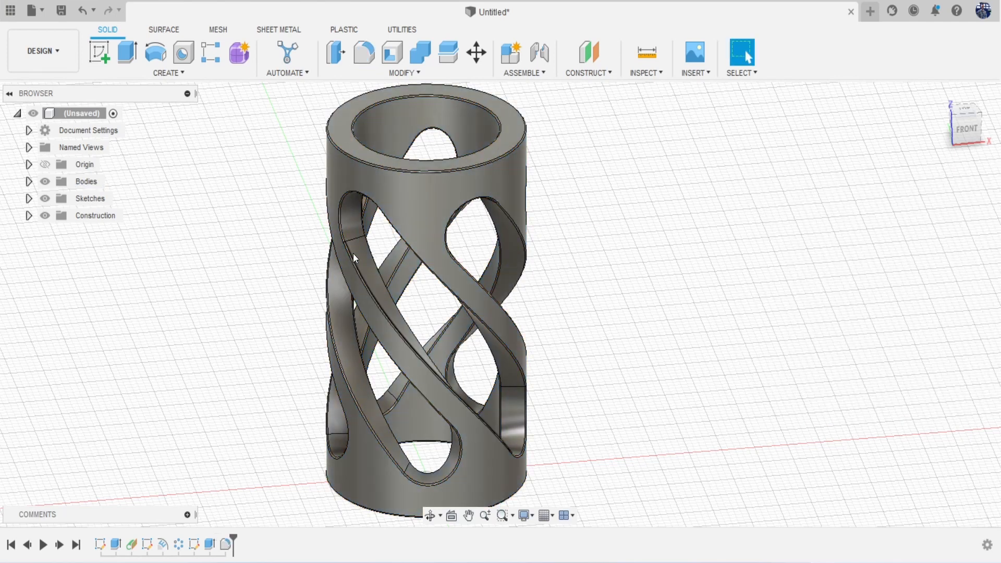
# Zoom and reposition the view of the filleted part and switch to the Render workspace
pyautogui.scroll(3, 353, 258)
pyautogui.scroll(-4, 353, 257)
pyautogui.moveTo(374, 312); pyautogui.dragTo(362, 308, button='middle')
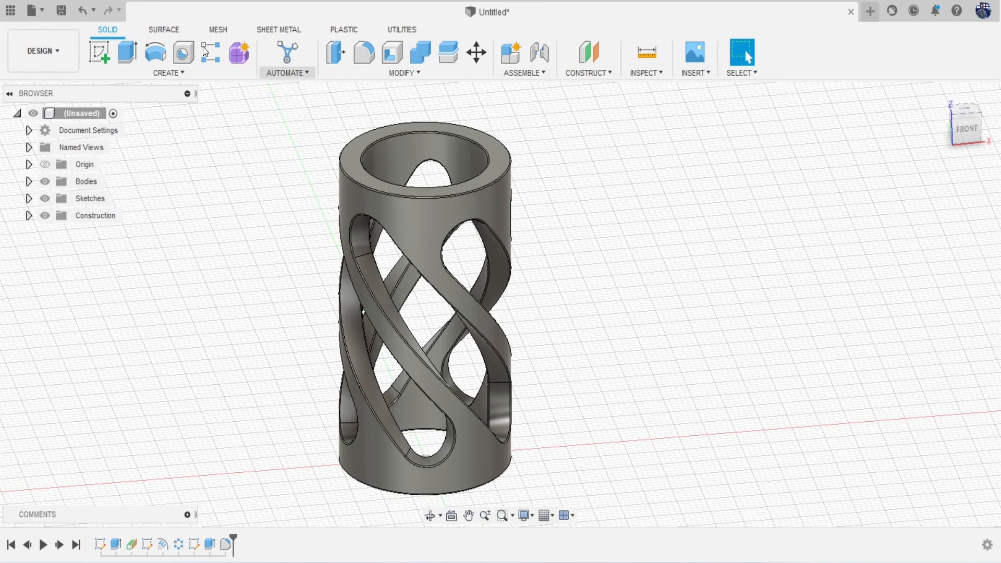
pyautogui.click(73, 60)
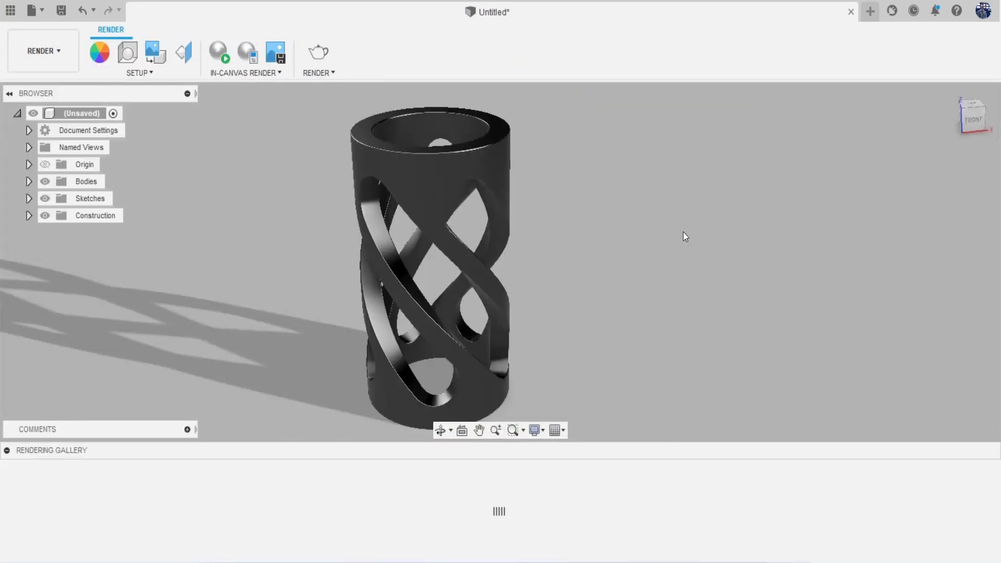
# Apply the Acrylic (Red) appearance from the transparent plastics library to the cylinder body
pyautogui.press('a')
pyautogui.scroll(-5, 826, 326)
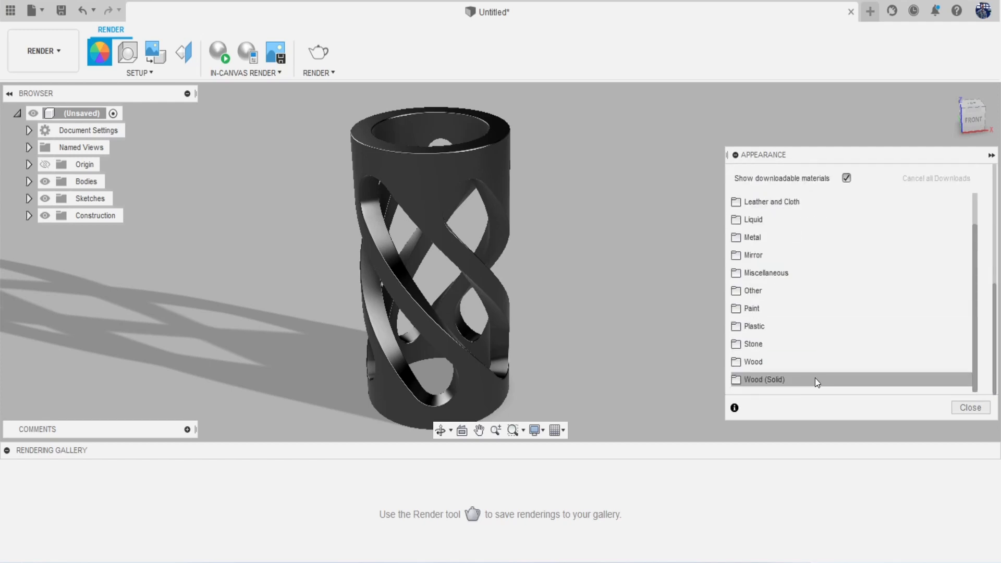
pyautogui.click(766, 325)
pyautogui.scroll(-5, 779, 364)
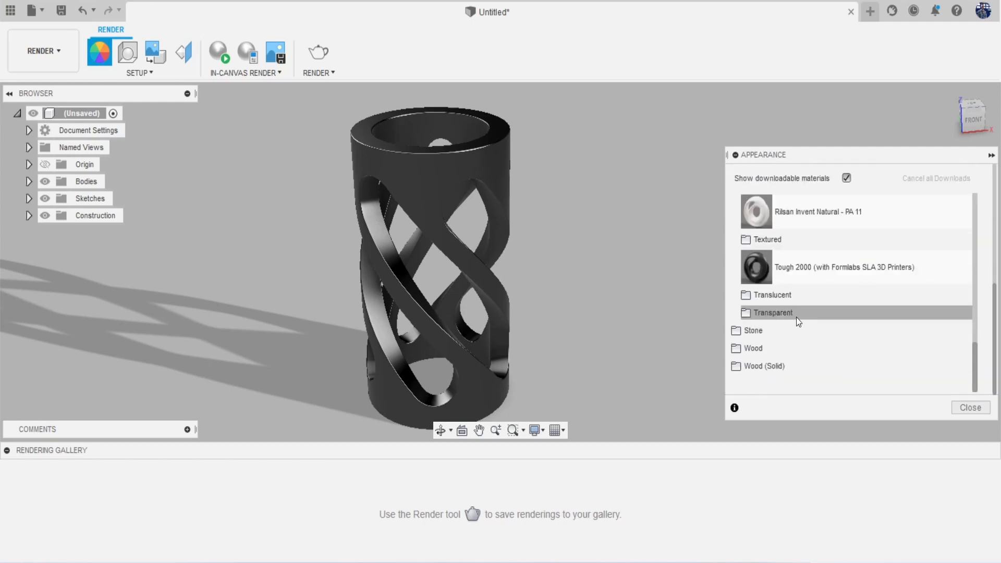
pyautogui.click(796, 313)
pyautogui.scroll(-3, 813, 334)
pyautogui.moveTo(813, 286); pyautogui.dragTo(465, 199)
pyautogui.scroll(15, 808, 280)
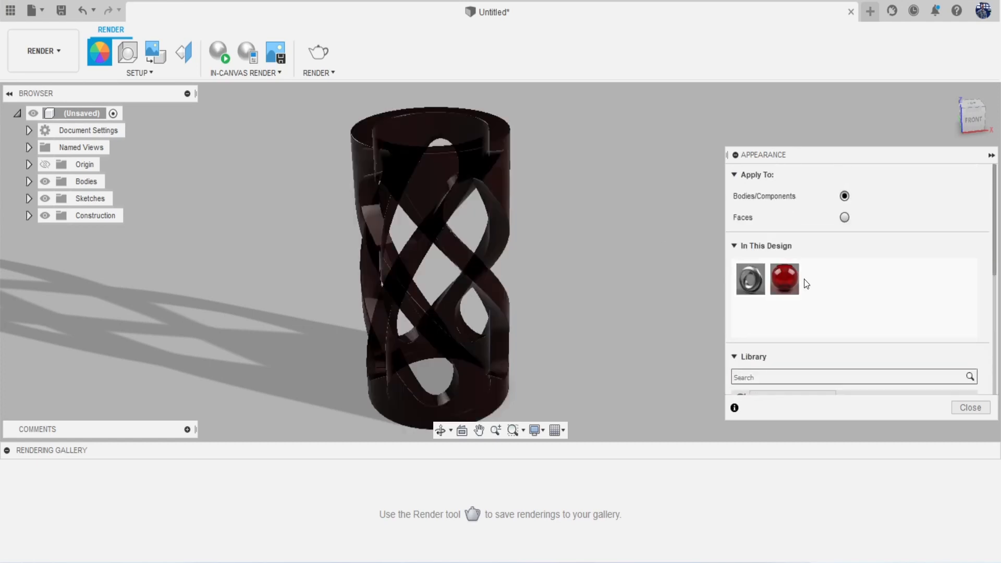
# Recolour the Acrylic (Red) appearance to light purple, RGB 218, 143, 233, and finish editing appearances
pyautogui.doubleClick(785, 279)
pyautogui.moveTo(711, 216); pyautogui.dragTo(603, 219)
pyautogui.click(653, 250)
pyautogui.moveTo(653, 250); pyautogui.dragTo(661, 238)
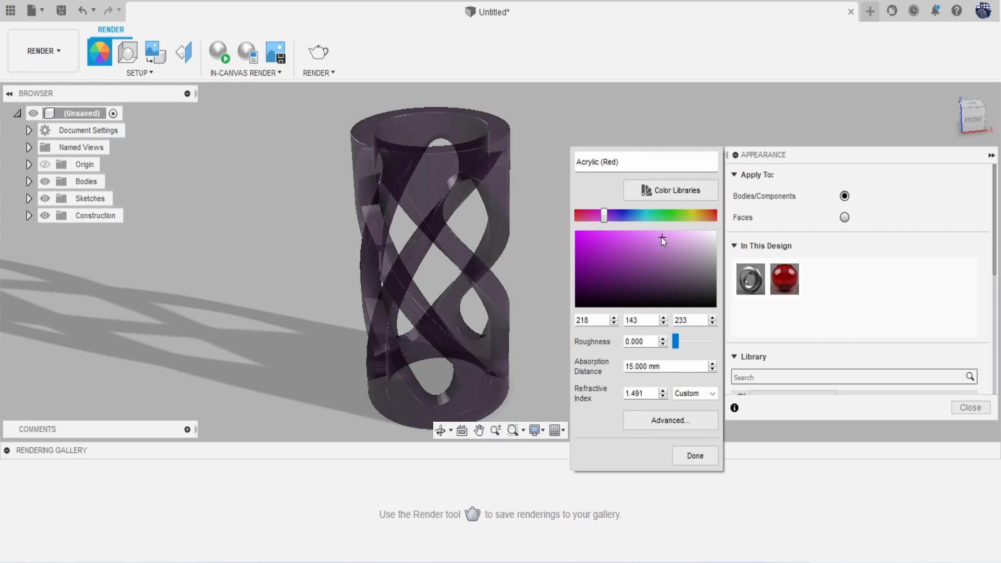
pyautogui.click(695, 456)
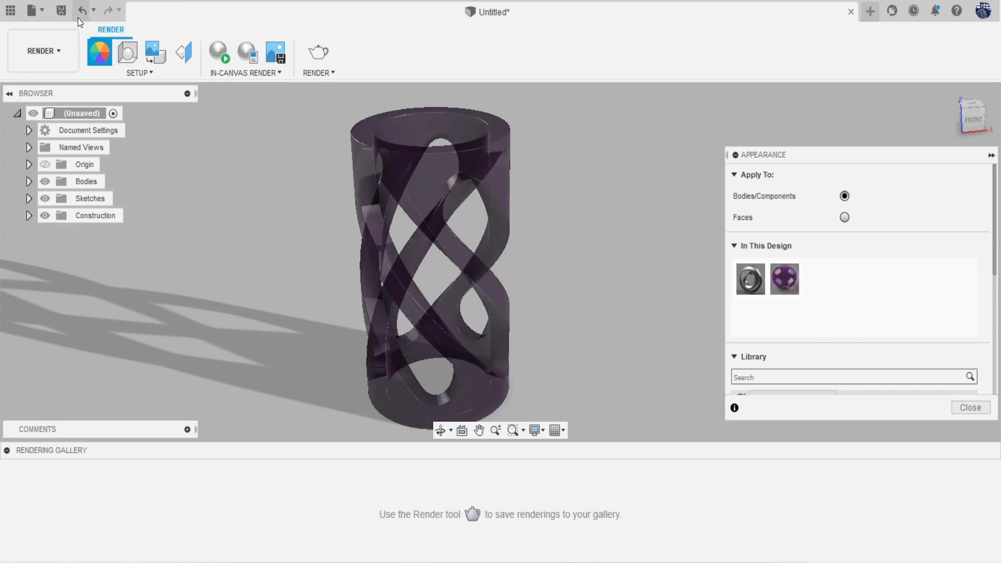
pyautogui.press('Escape')
# Save the design as "fusion modelling challenge 6" in the 1ST YEAR B BLOCK 2021 project
pyautogui.hotkey('ctrl', 's')
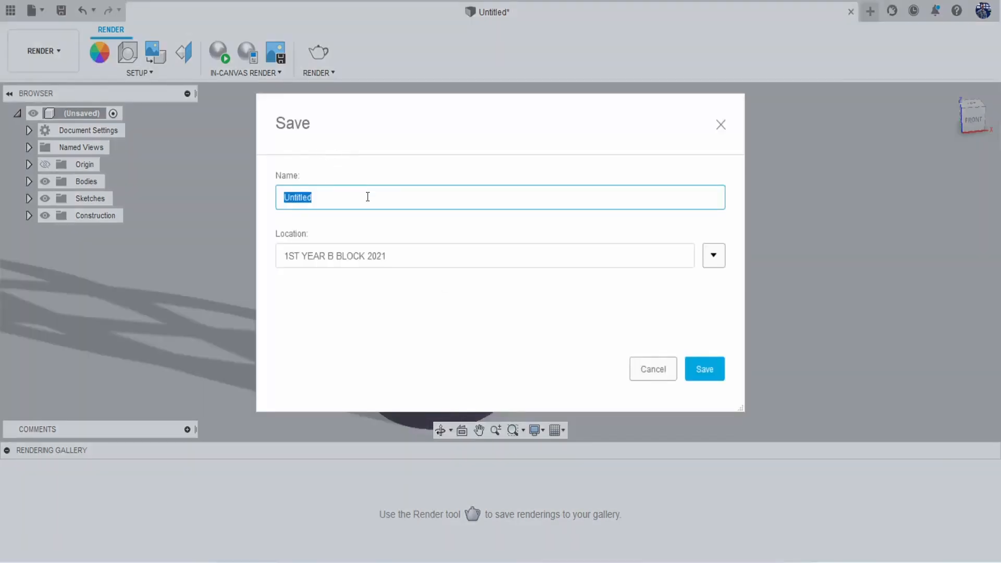
pyautogui.write('1')
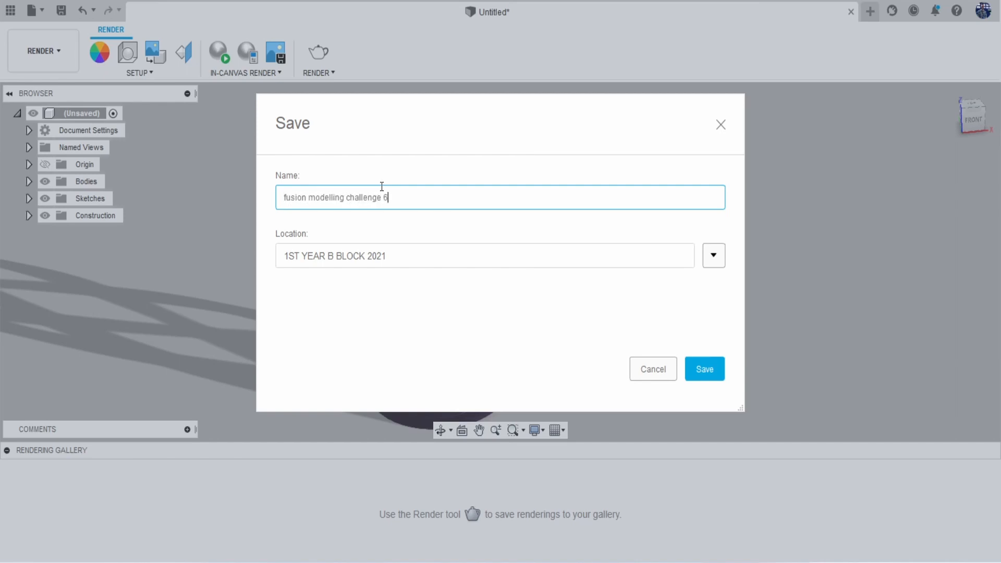
pyautogui.press('Return')
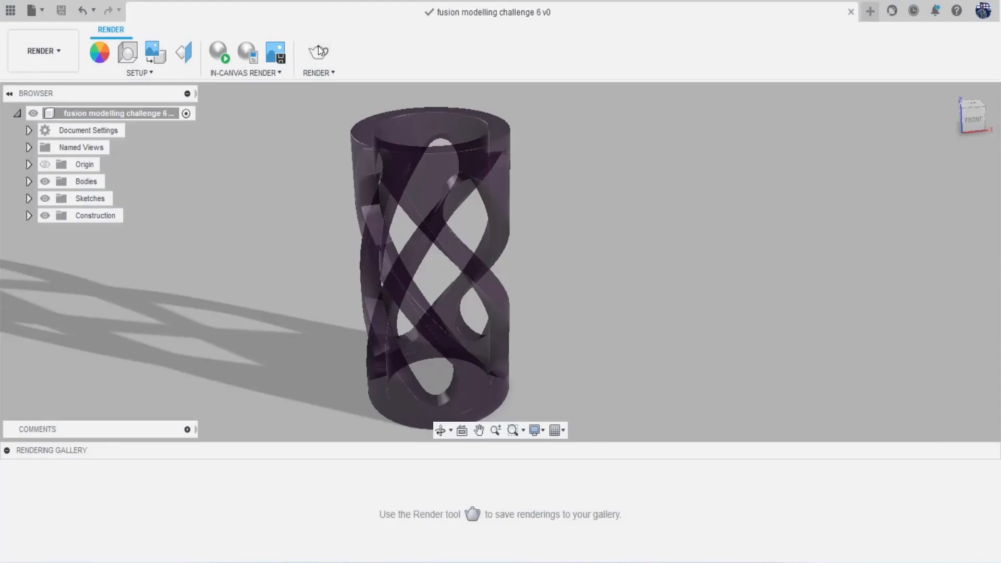
# Render the part with the Local Renderer at Final(75) quality, 1536 by 506 px, as a PNG
pyautogui.click(318, 46)
pyautogui.click(613, 293)
pyautogui.click(312, 52)
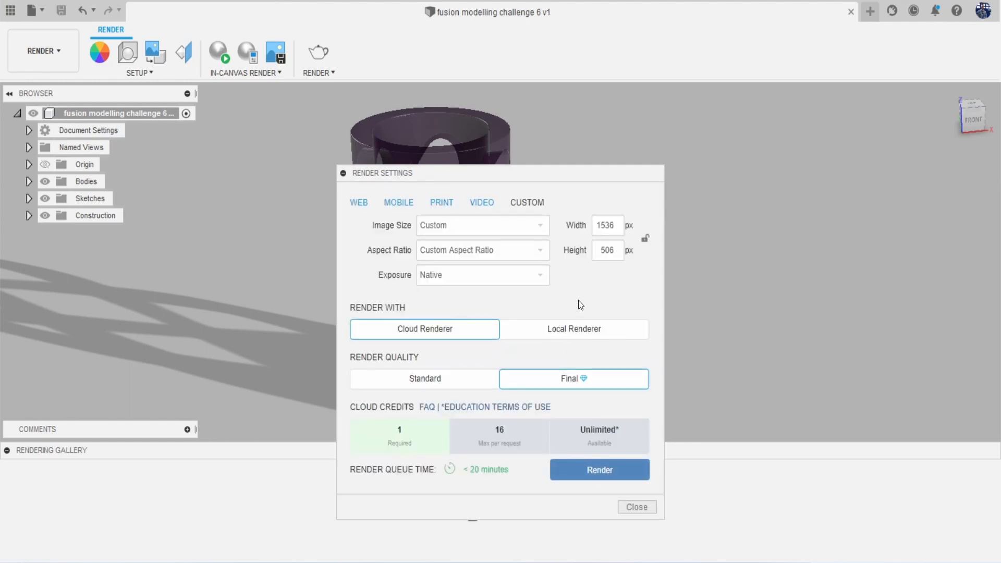
pyautogui.click(567, 330)
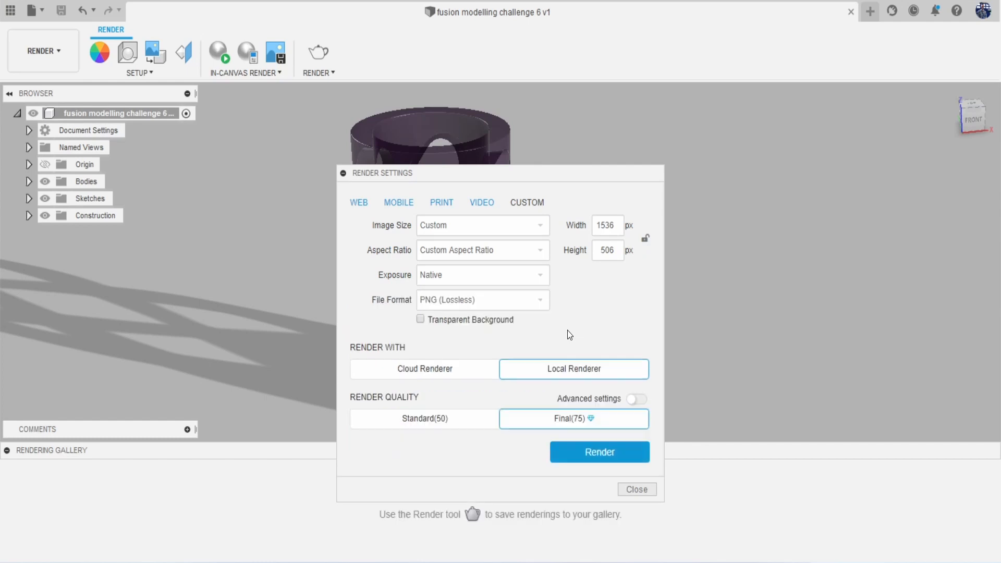
pyautogui.click(613, 449)
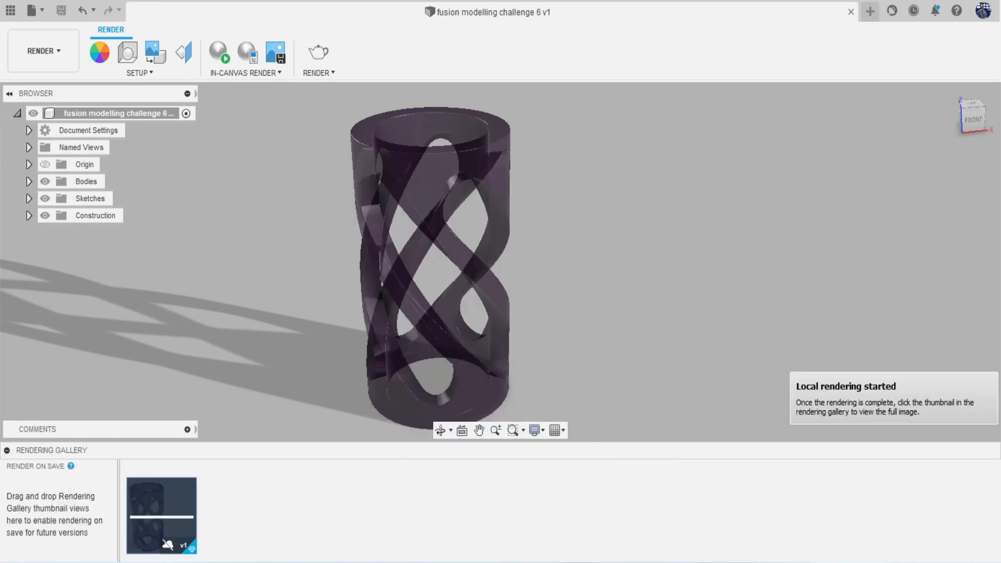
# Wait for the render to finish and examine the full image of the part from the rendering gallery
pyautogui.moveTo(159, 541)
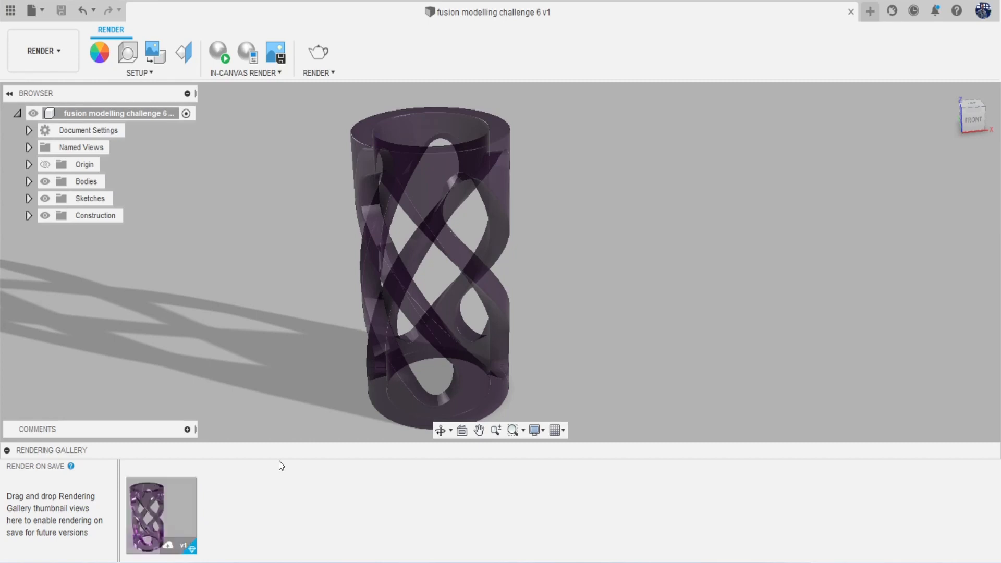
pyautogui.click(166, 498)
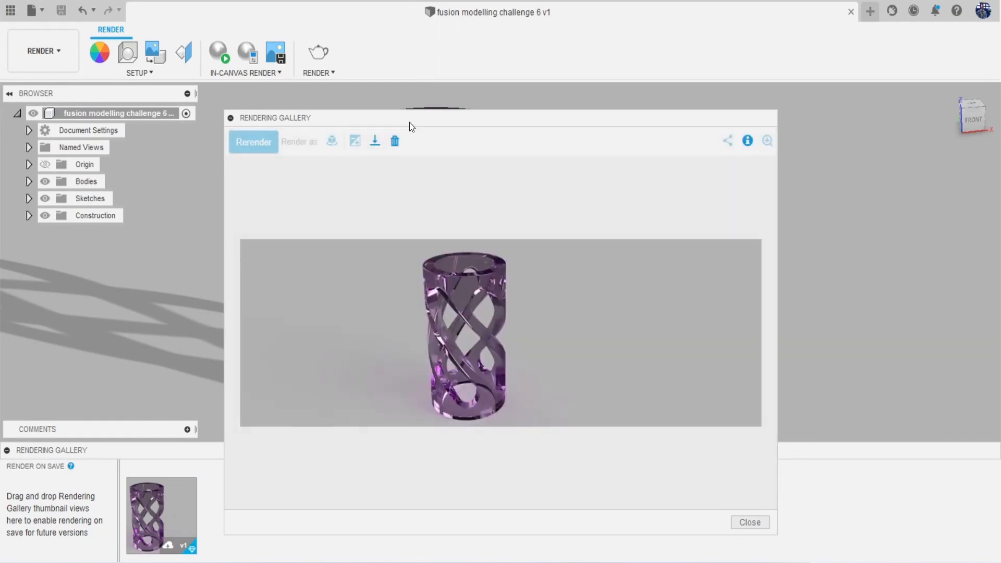
pyautogui.moveTo(409, 122); pyautogui.dragTo(370, 100)
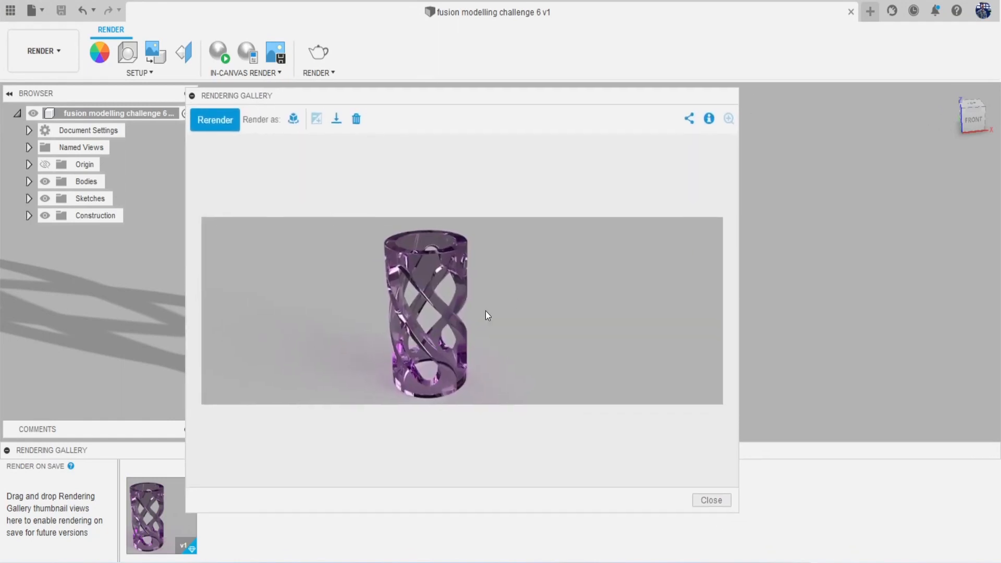